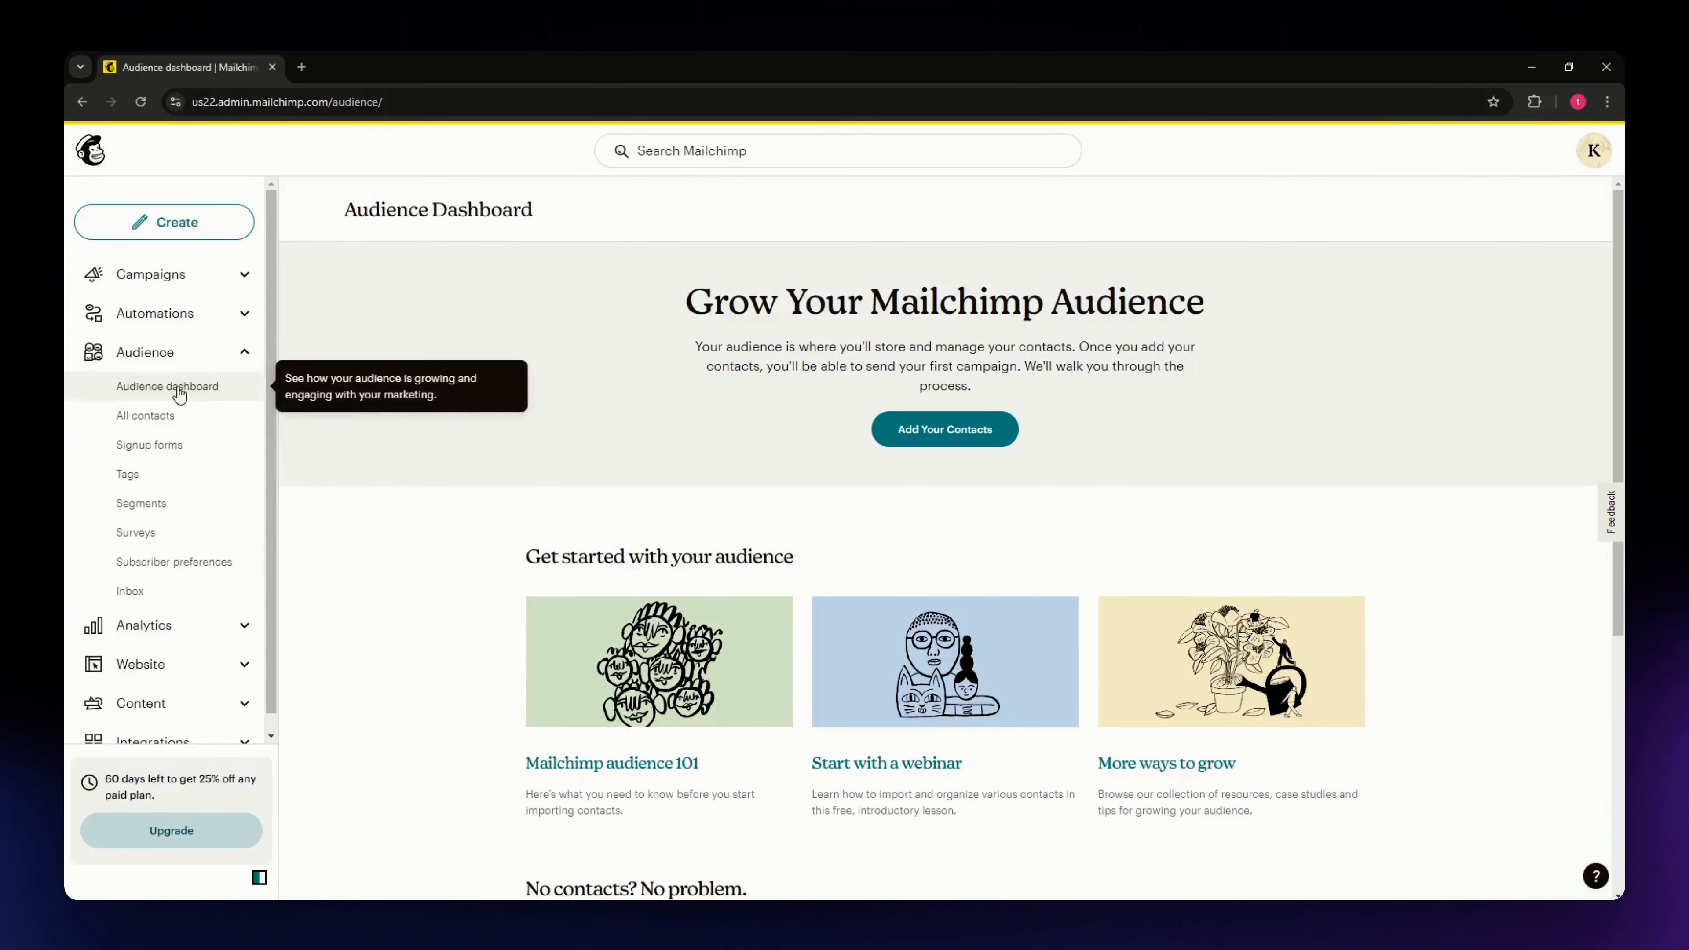
# View the available methods for adding contacts to the audience and return to the audience dashboard.
pyautogui.click(973, 431)
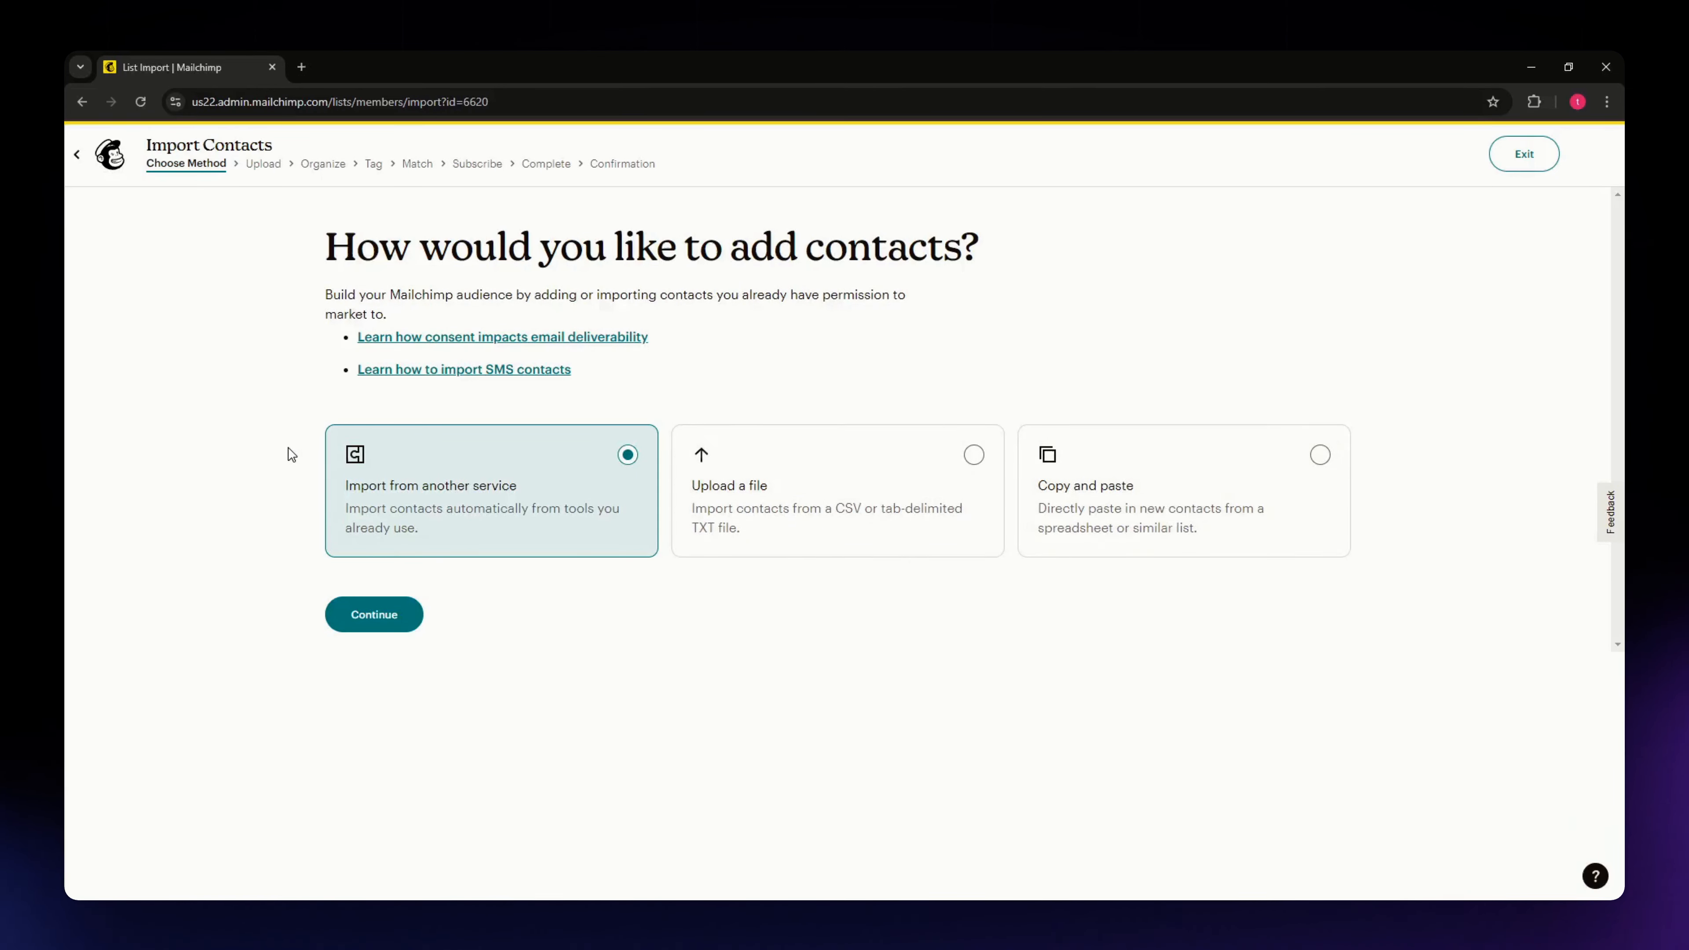
pyautogui.click(77, 155)
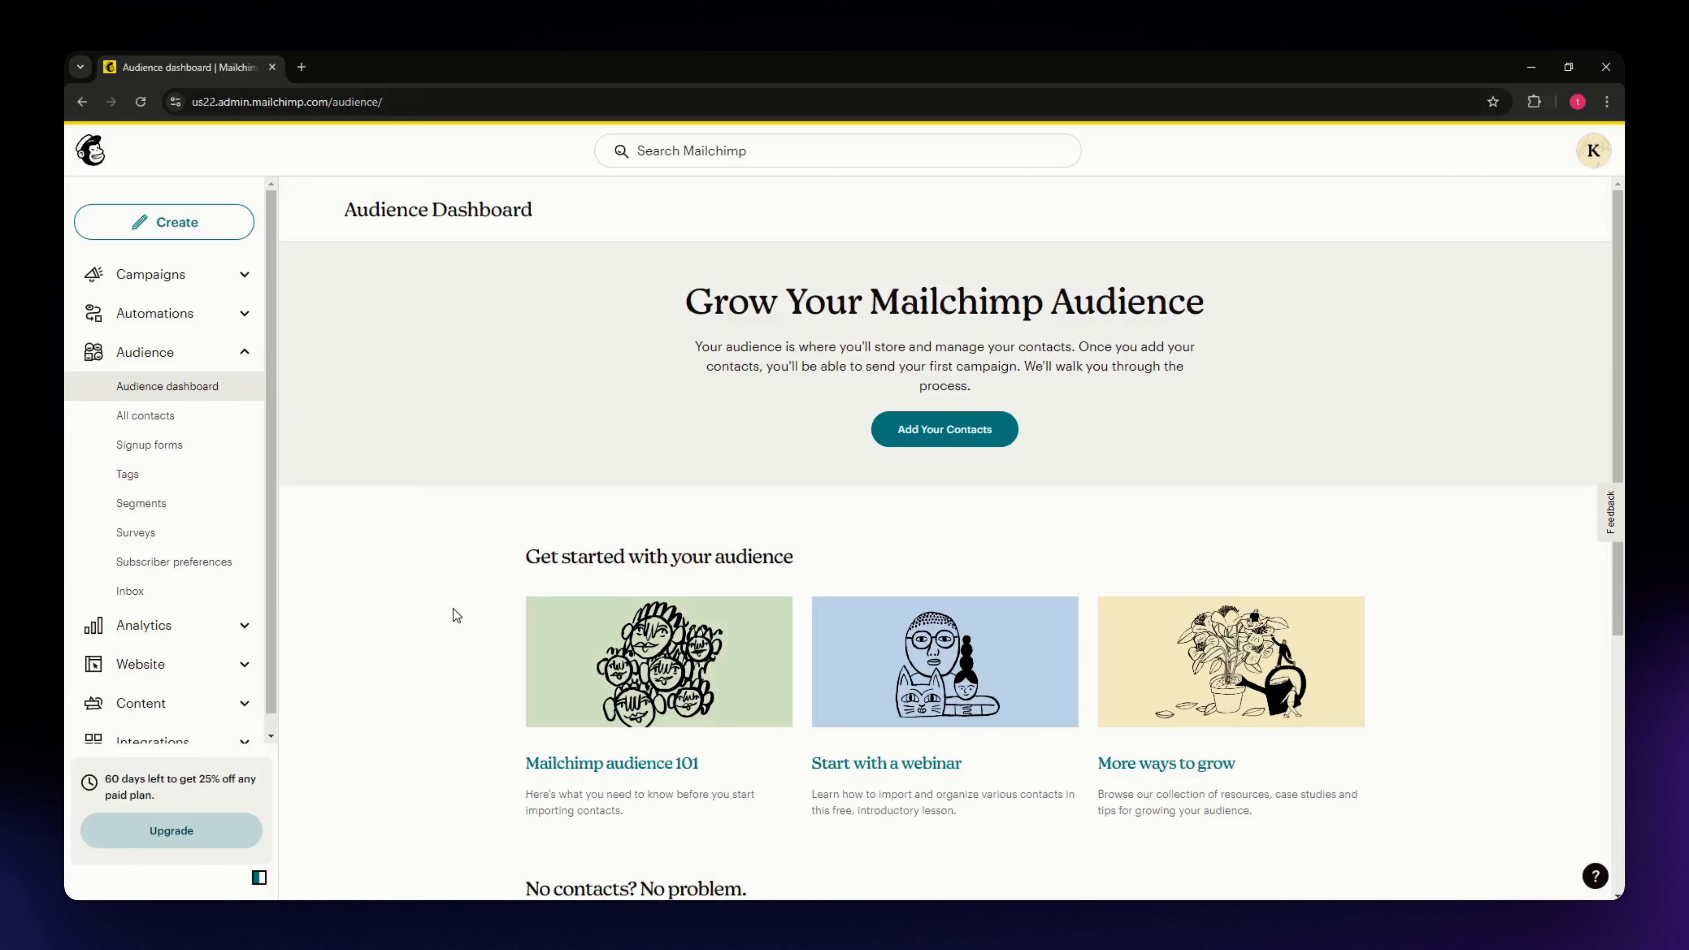
# Go to the campaigns list and create a new regular email campaign.
pyautogui.click(194, 275)
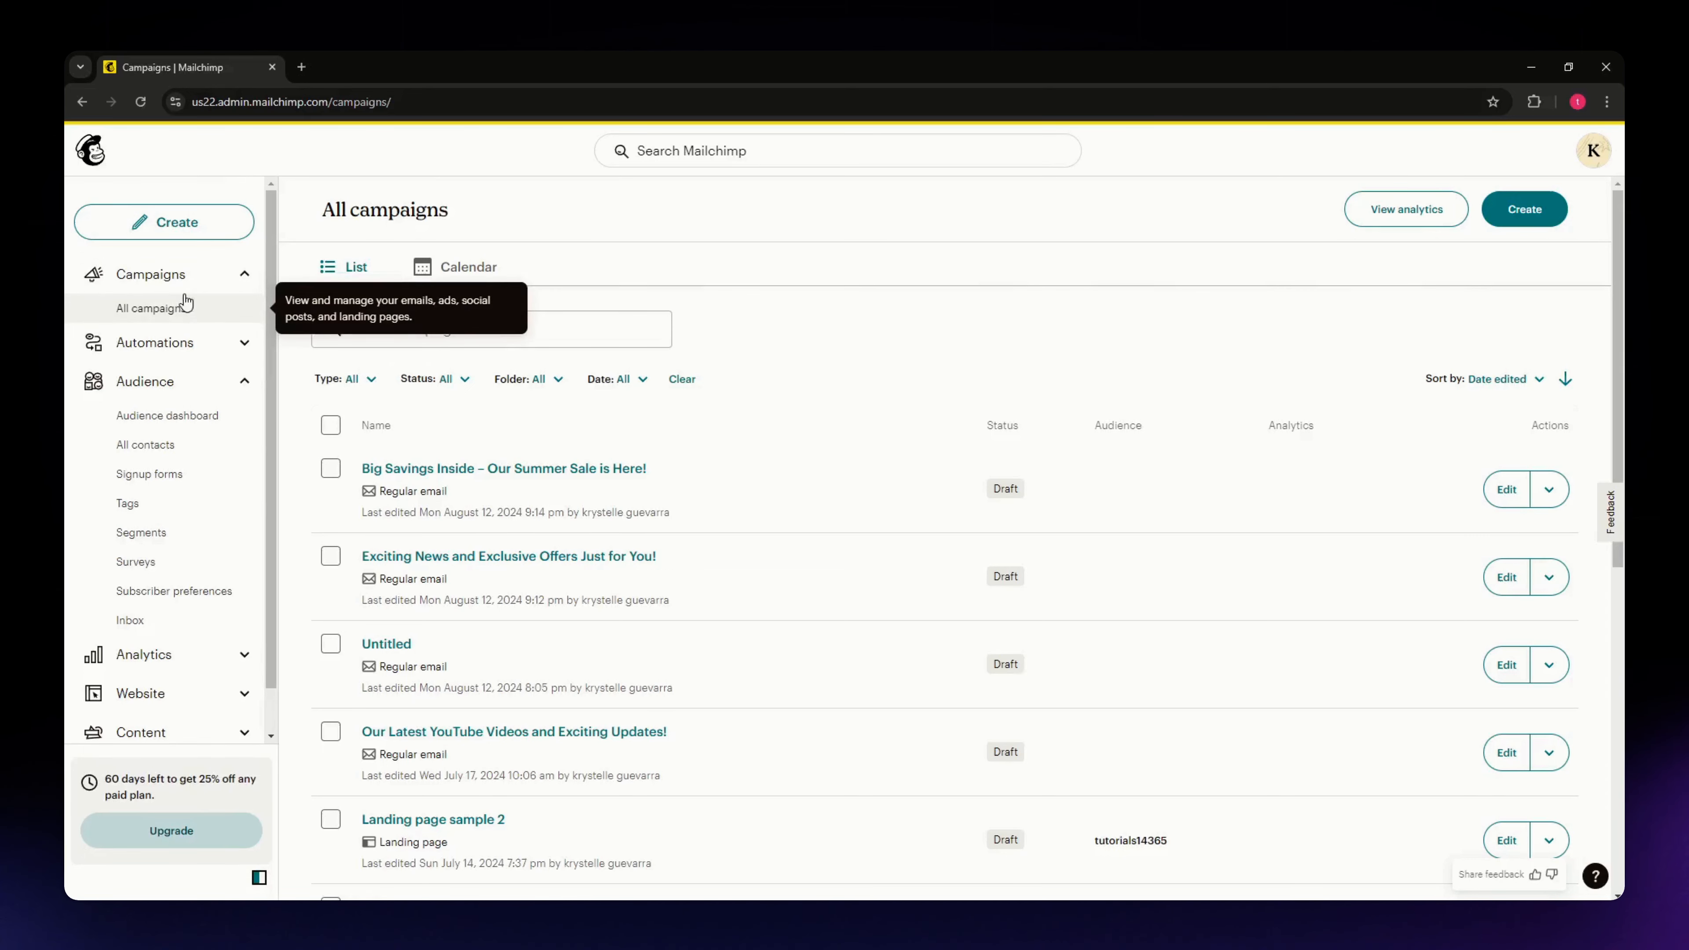
pyautogui.click(170, 286)
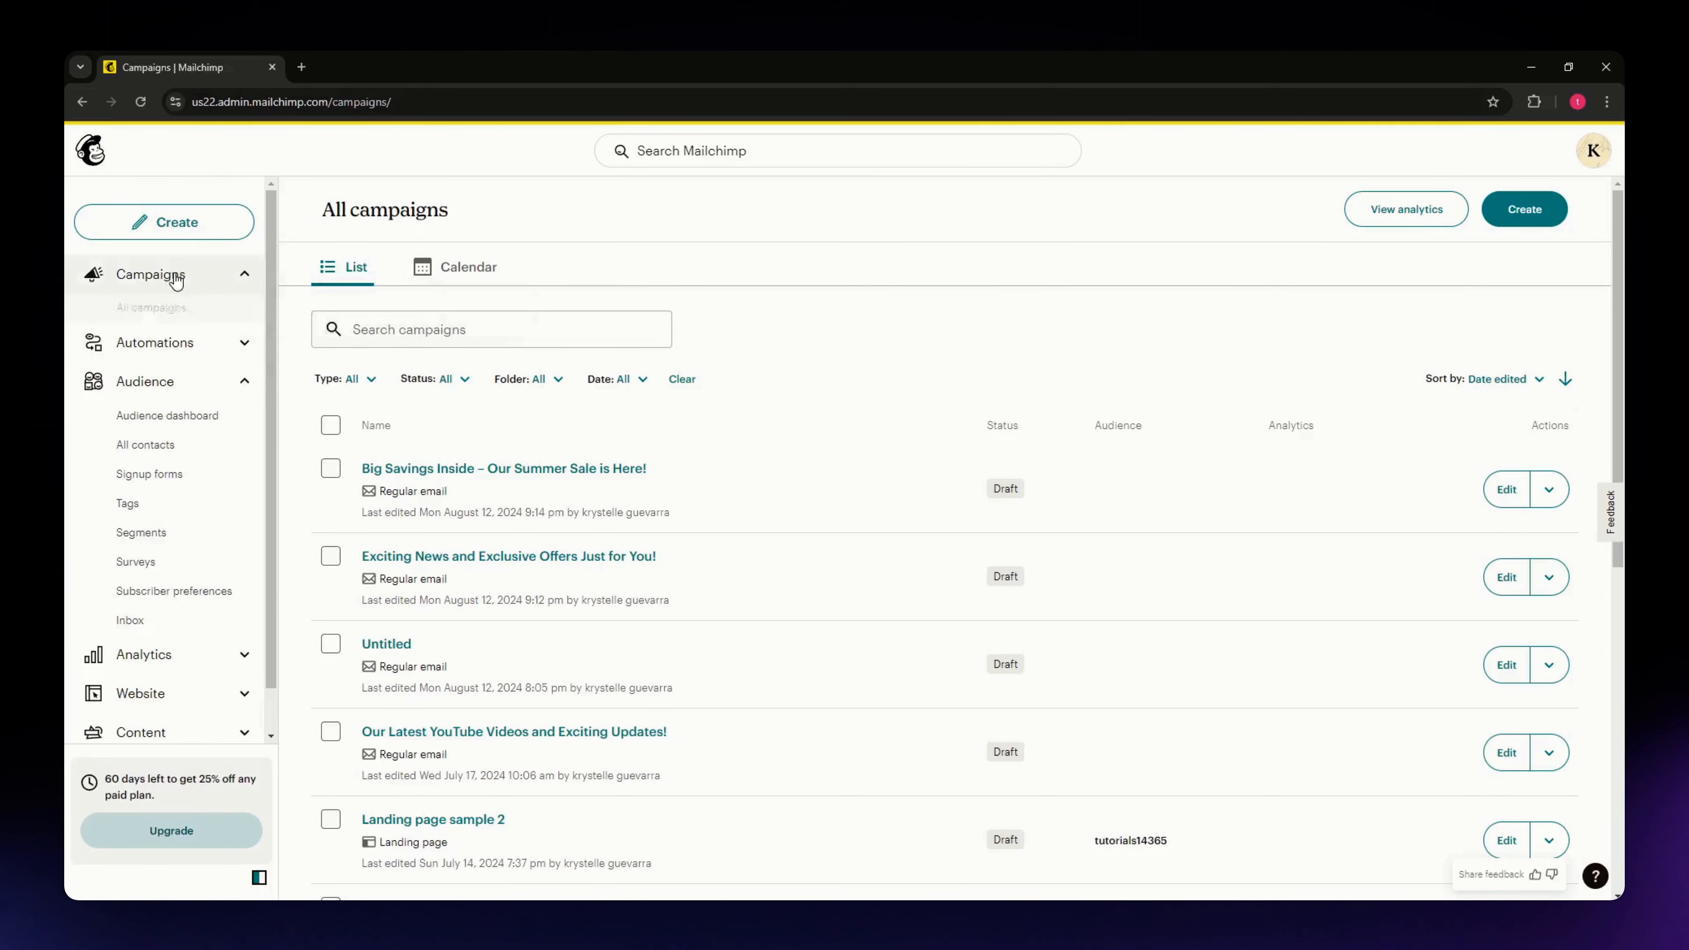
pyautogui.click(168, 224)
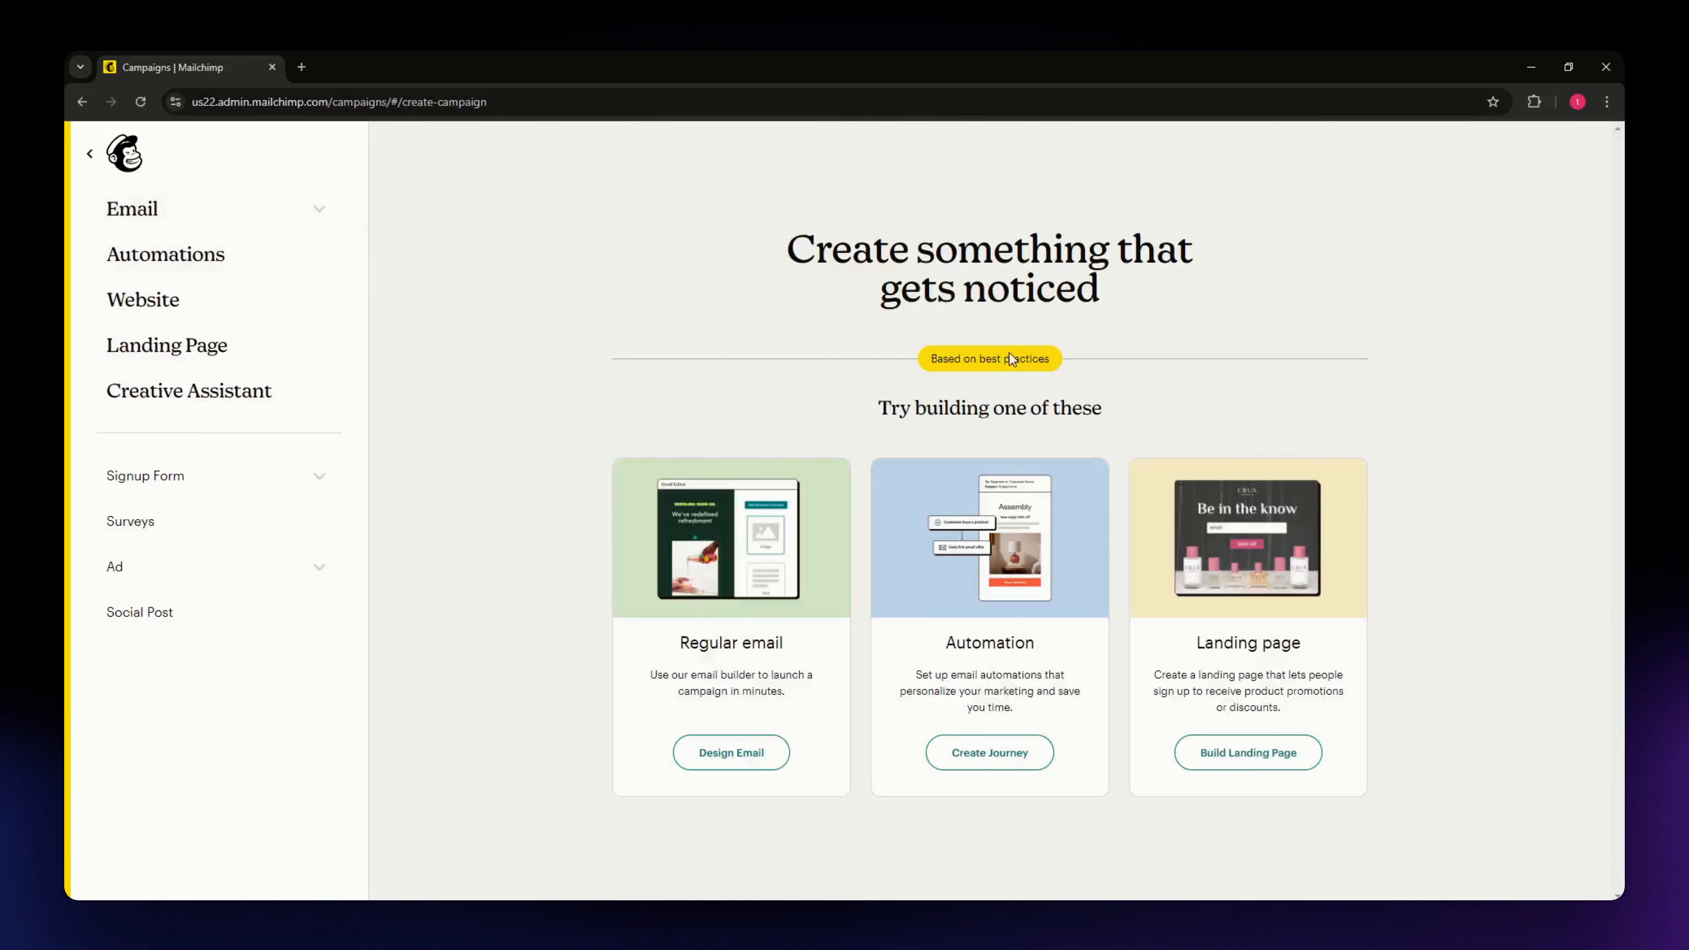
pyautogui.click(89, 154)
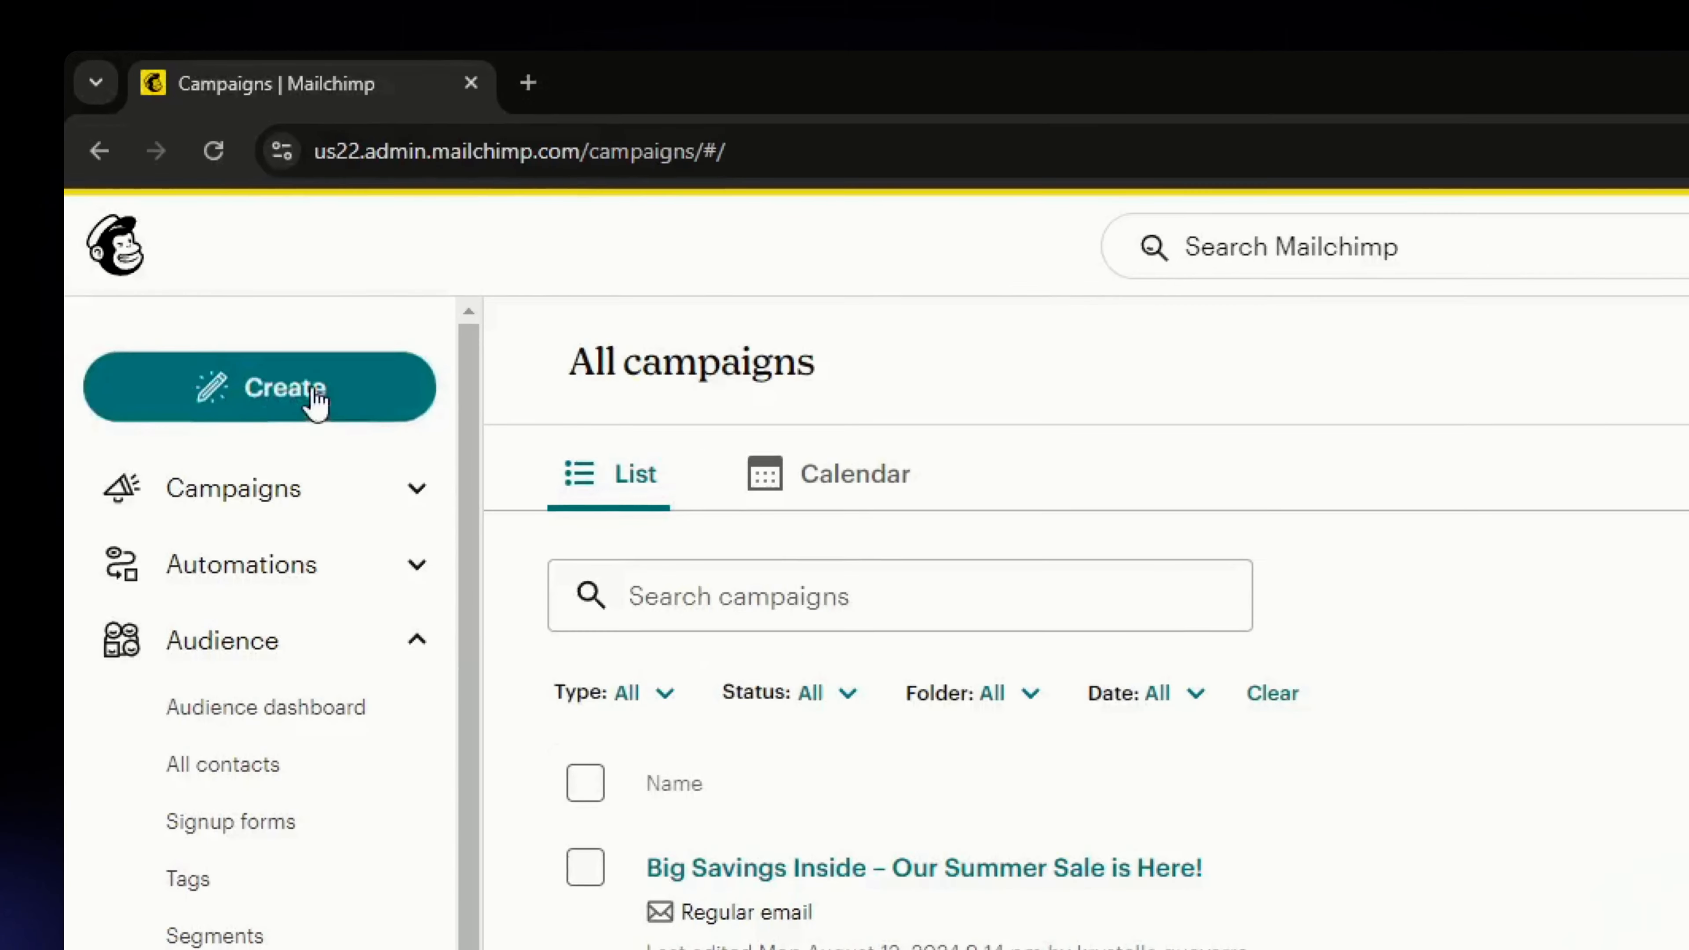
pyautogui.click(184, 228)
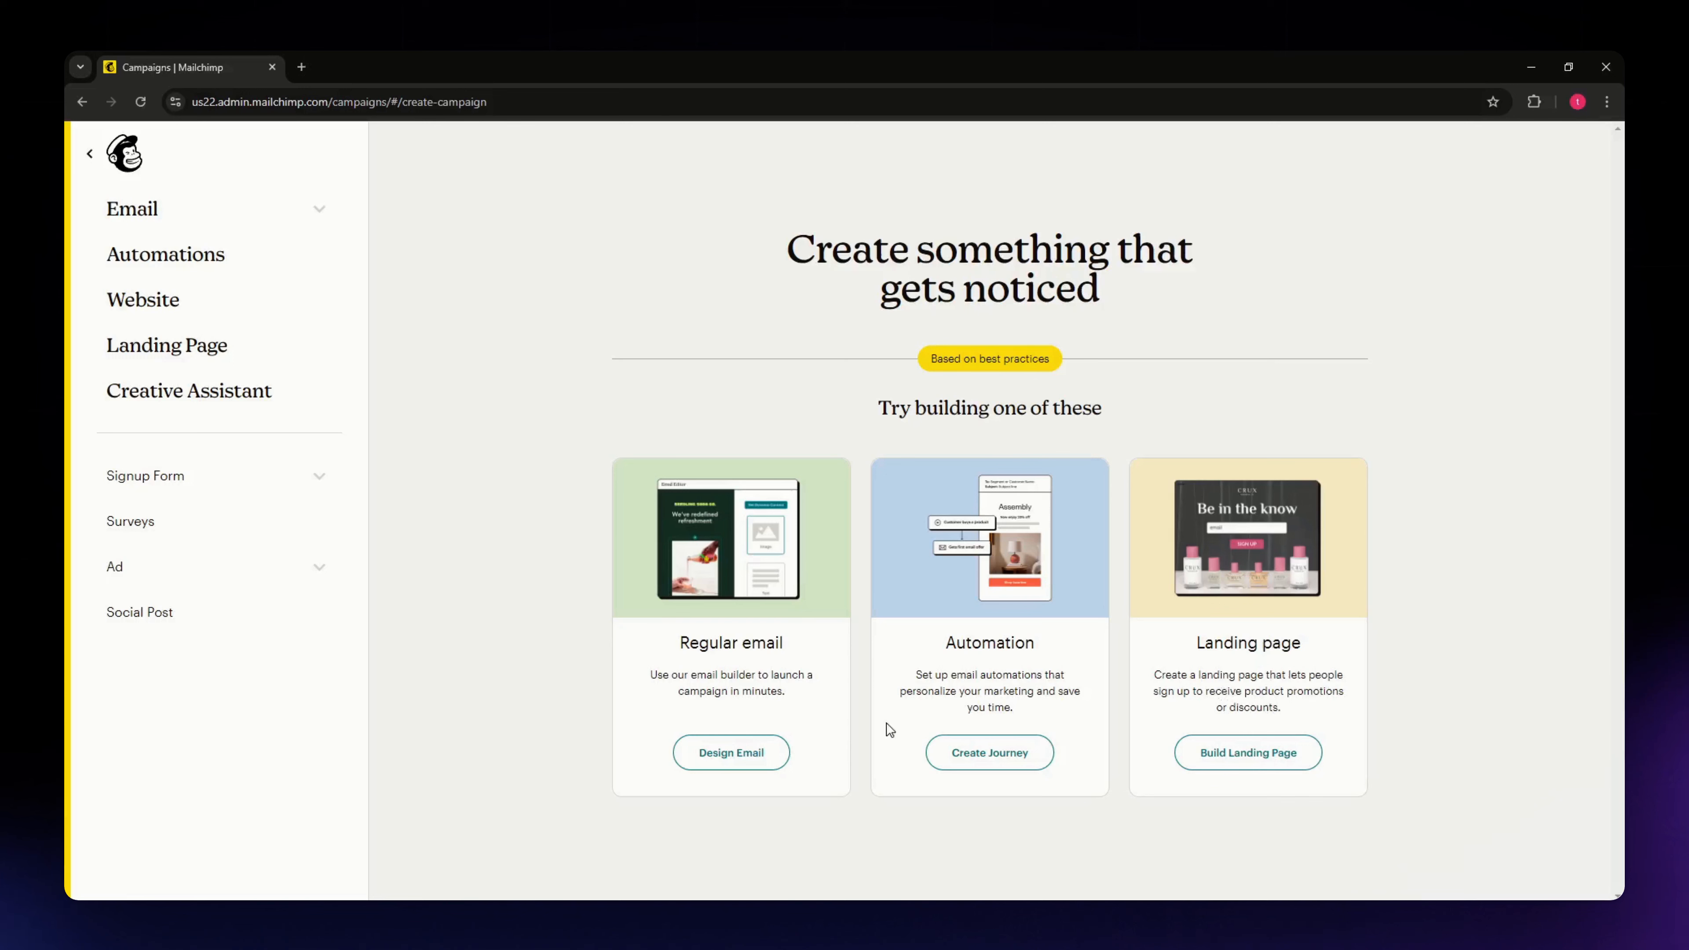
pyautogui.click(733, 763)
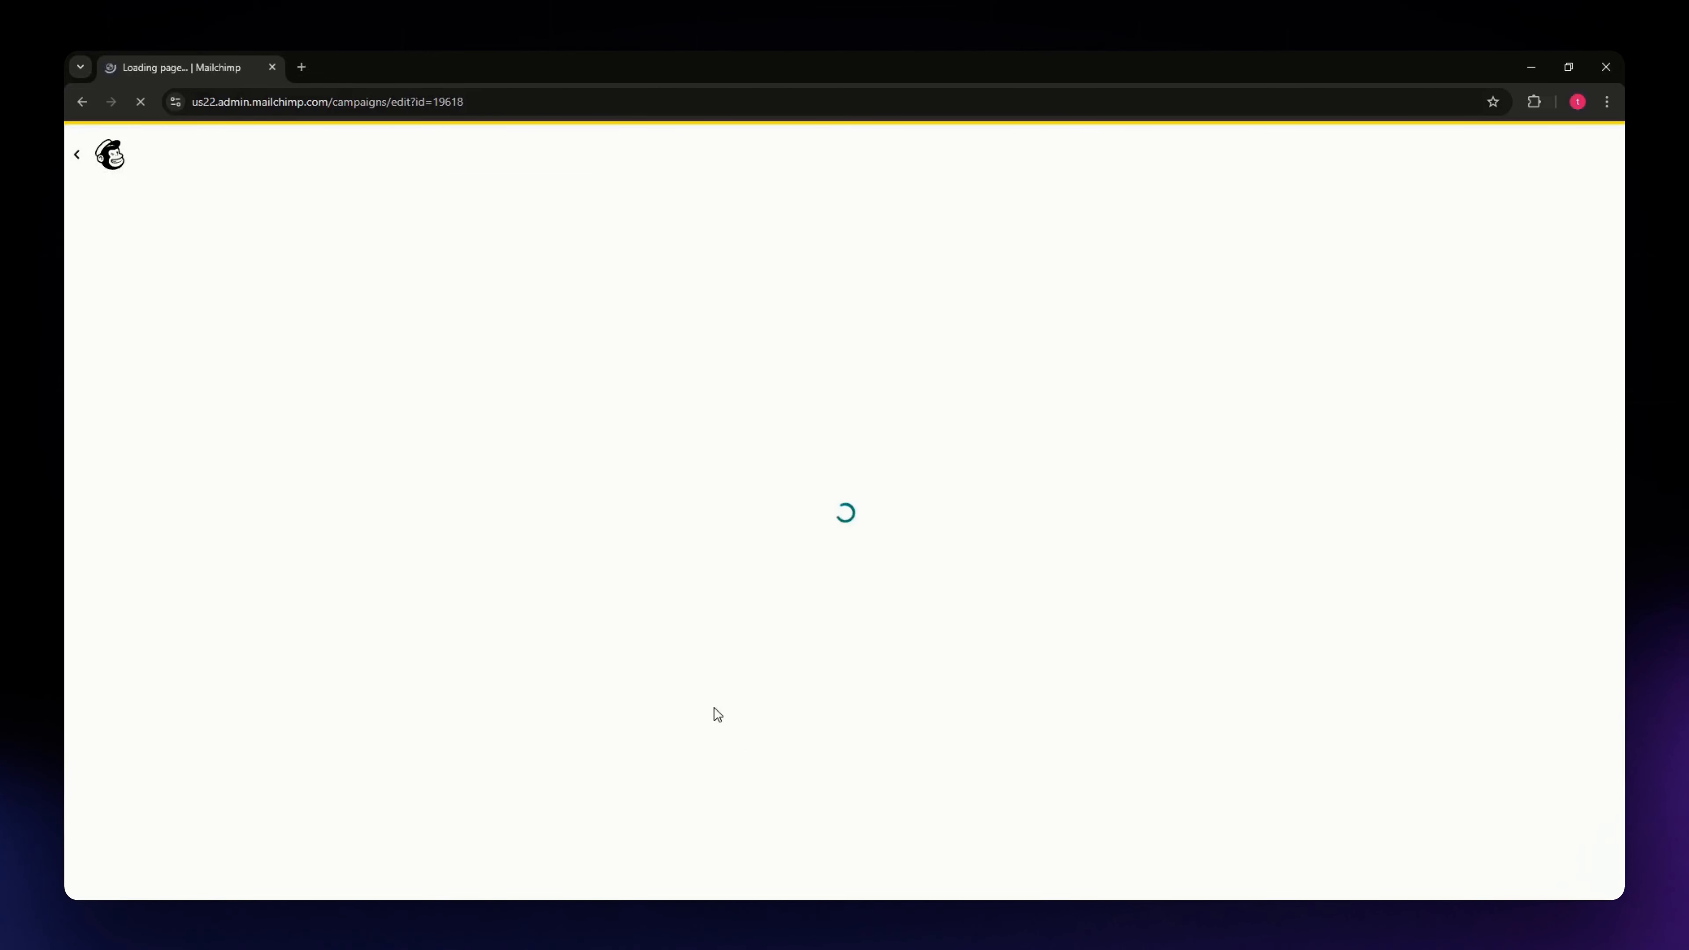
# Examine the email's setup sections and its recipient import option, closing the recipients section without adding contacts.
pyautogui.scroll(-3, 588, 696)
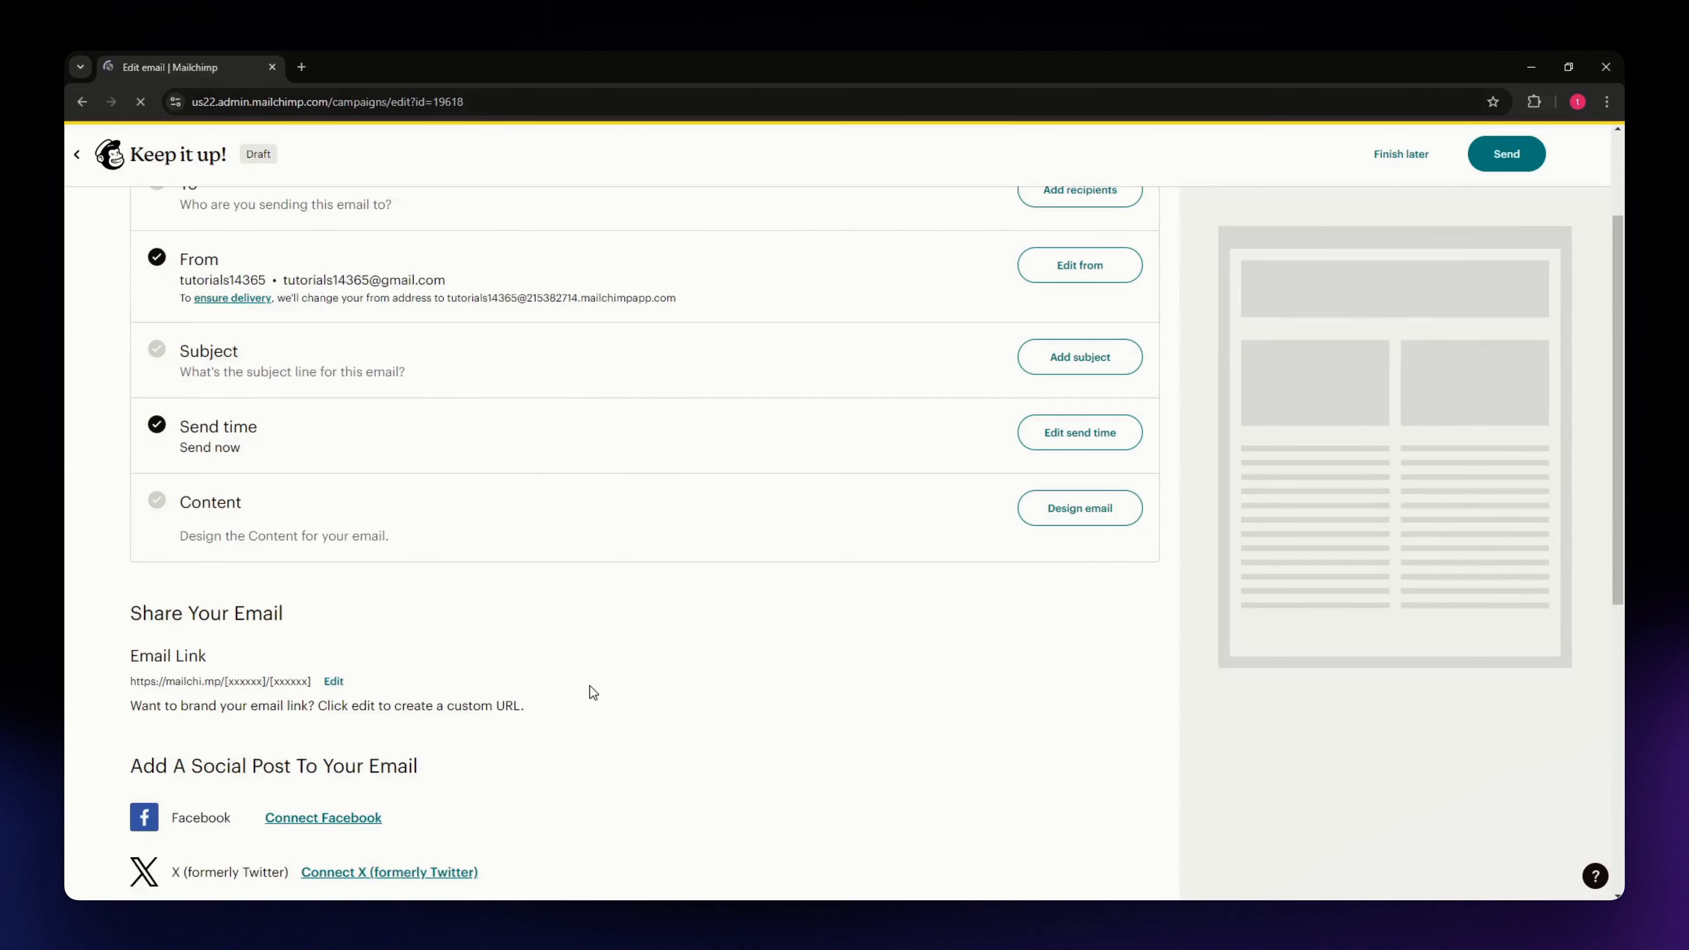
pyautogui.scroll(2, 607, 686)
pyautogui.scroll(-1, 653, 673)
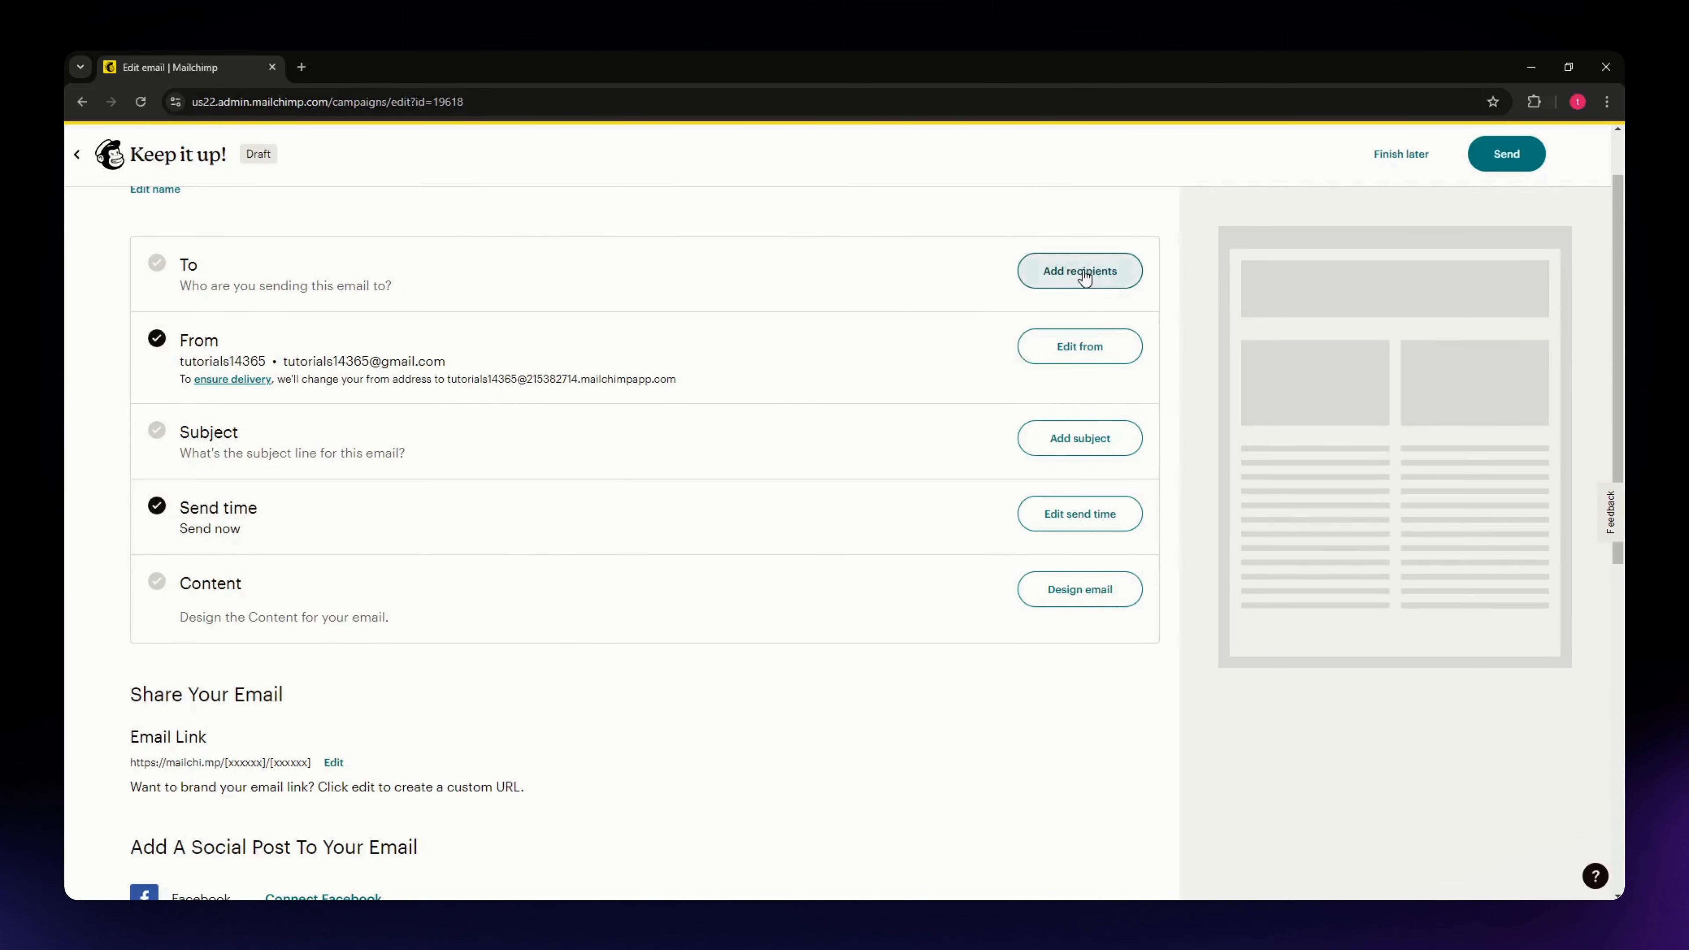
pyautogui.click(1049, 272)
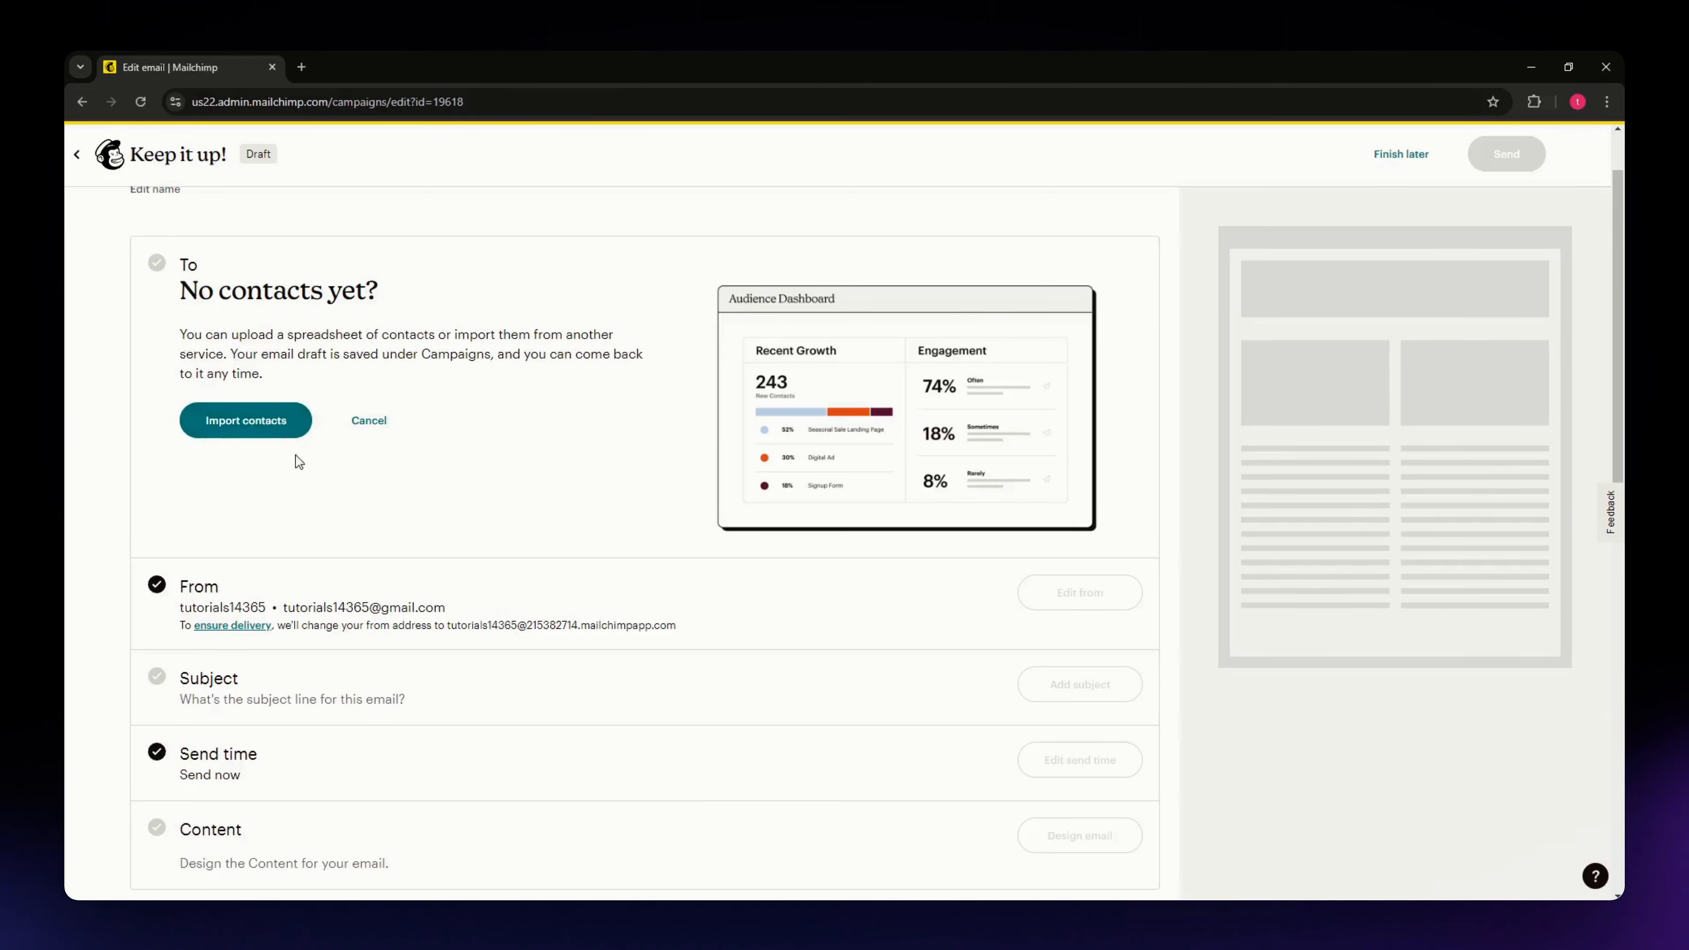
pyautogui.scroll(-1, 259, 556)
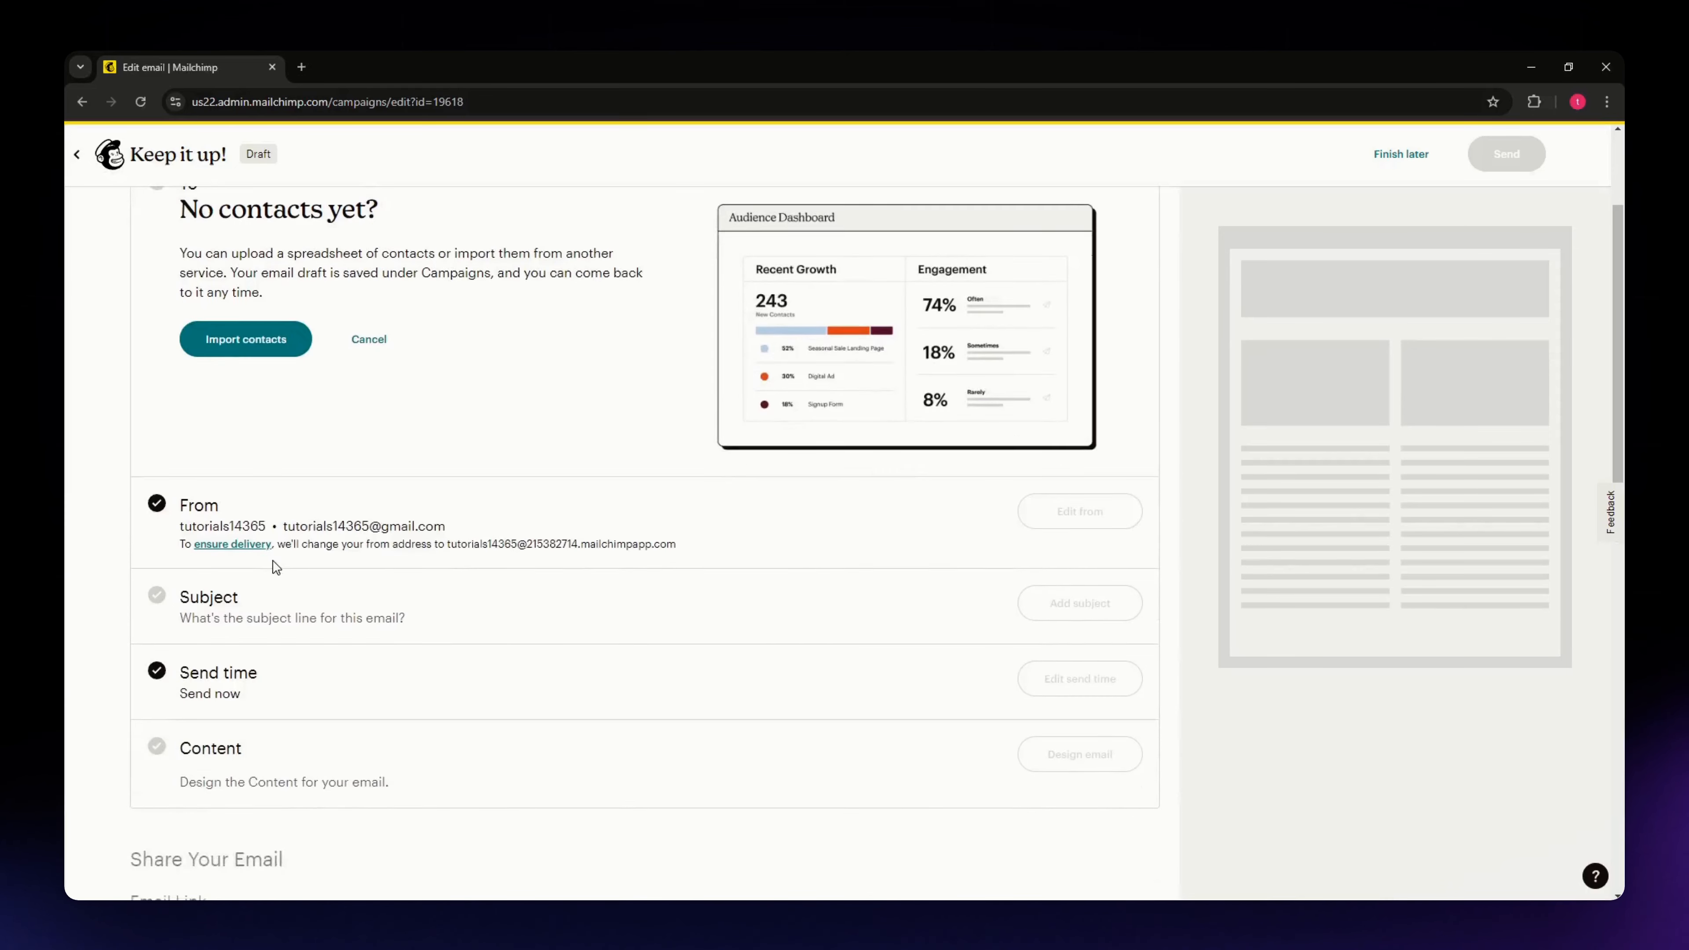
pyautogui.scroll(2, 275, 574)
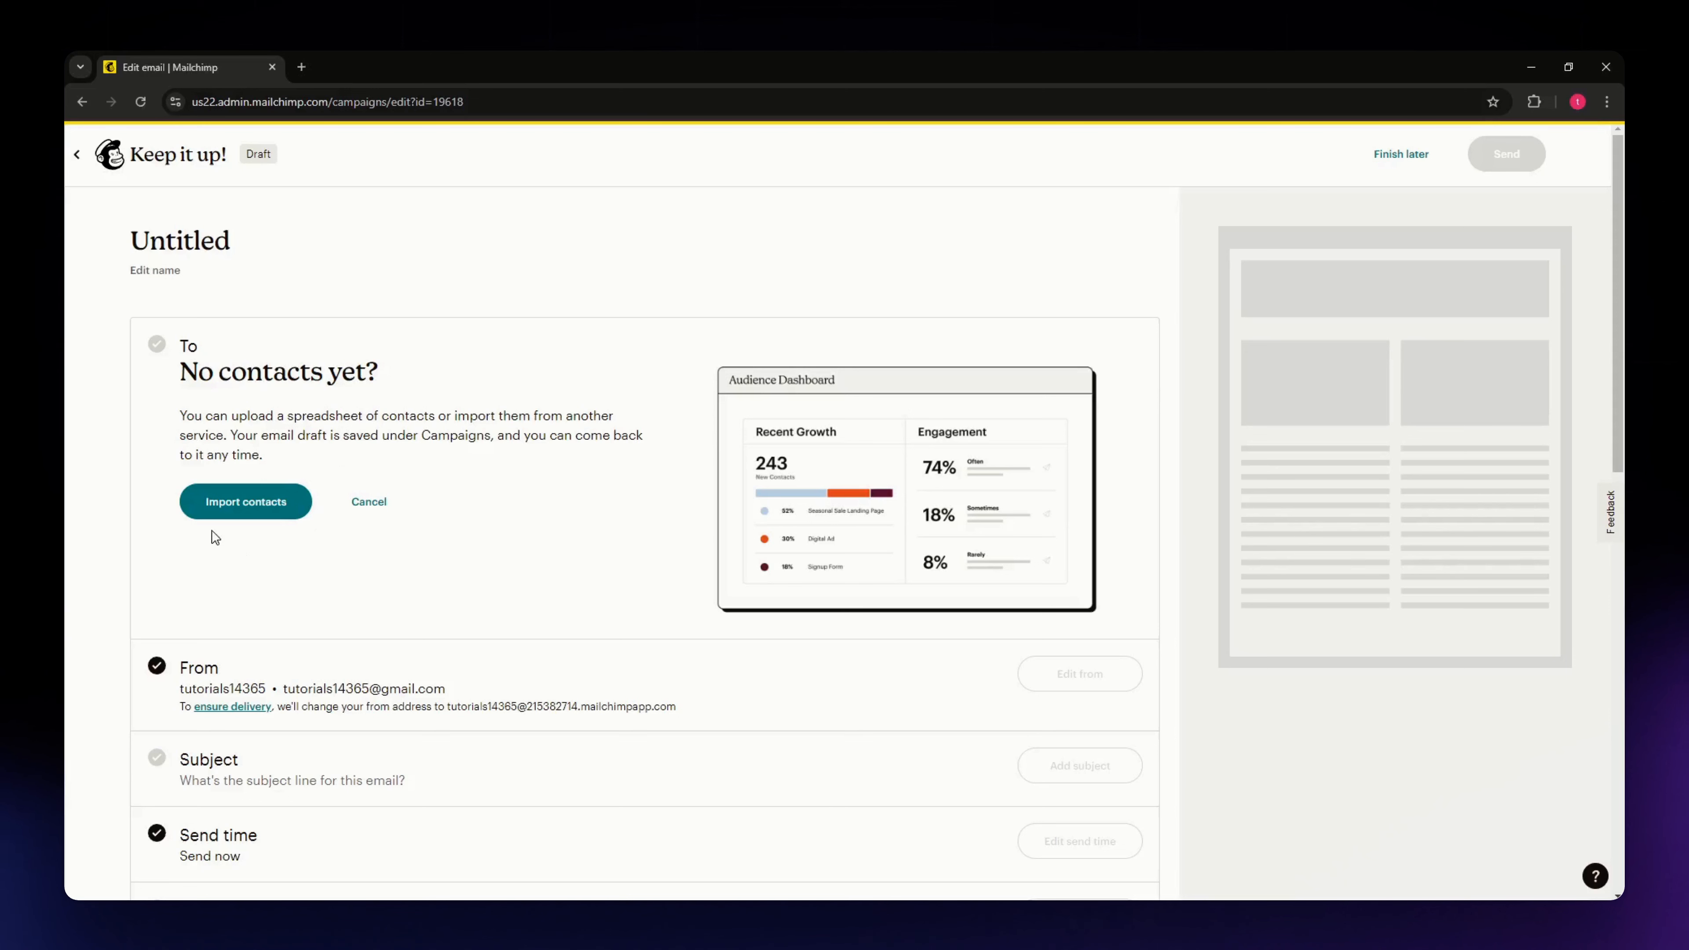
pyautogui.scroll(-4, 369, 544)
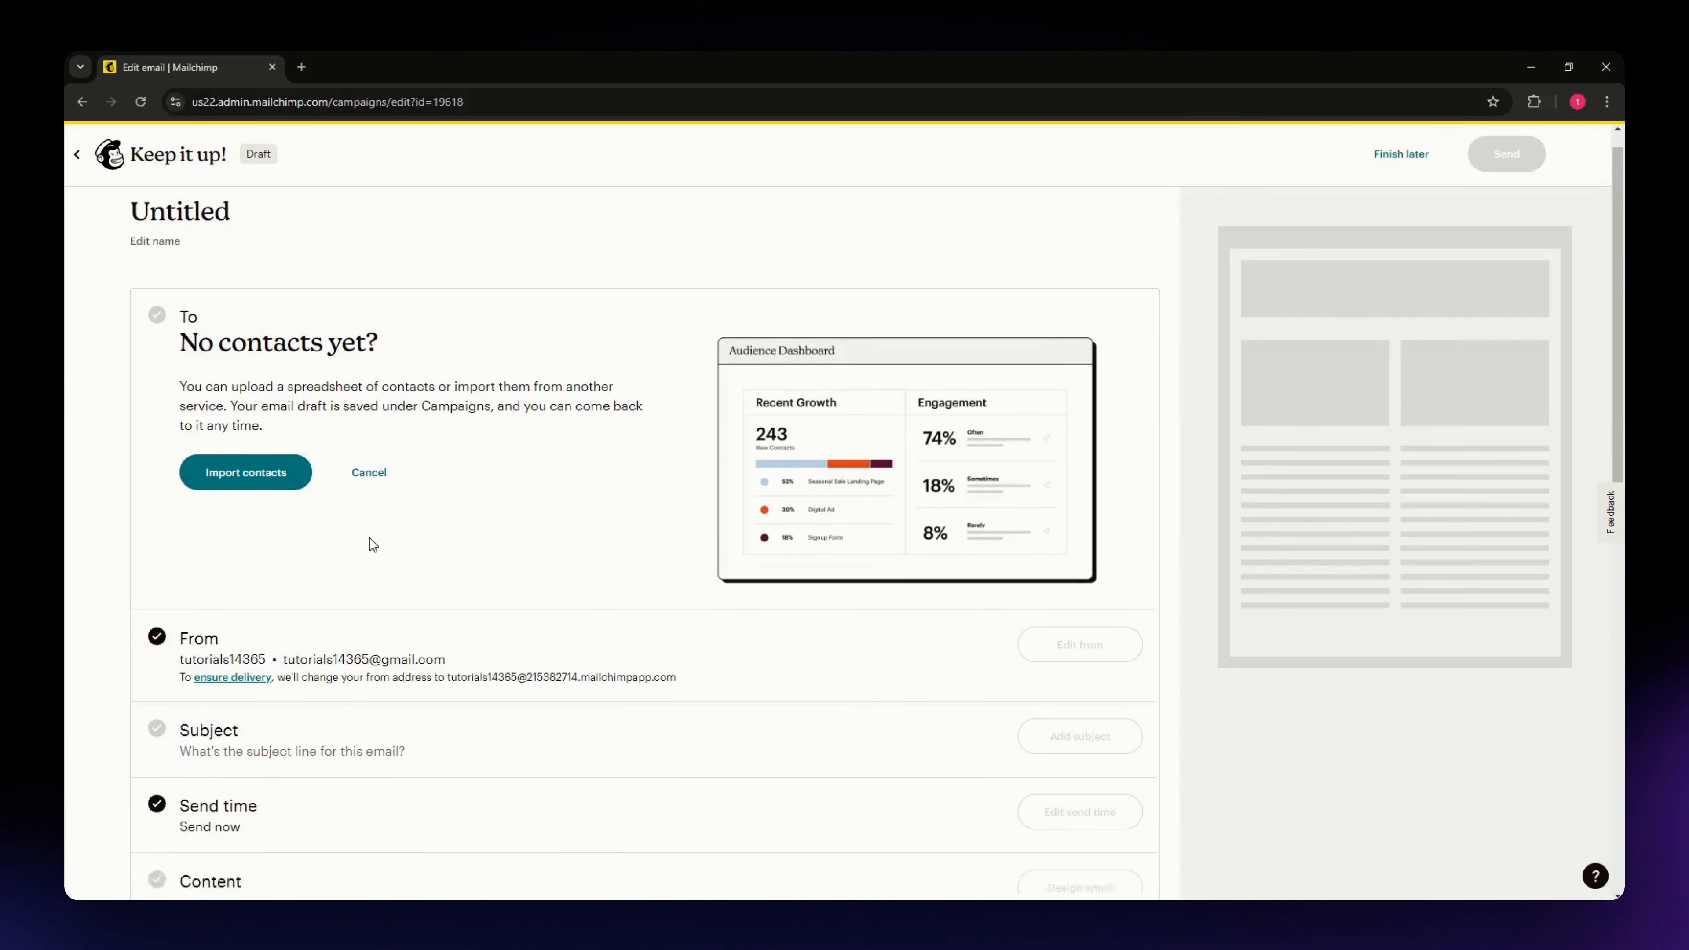
pyautogui.scroll(1, 133, 559)
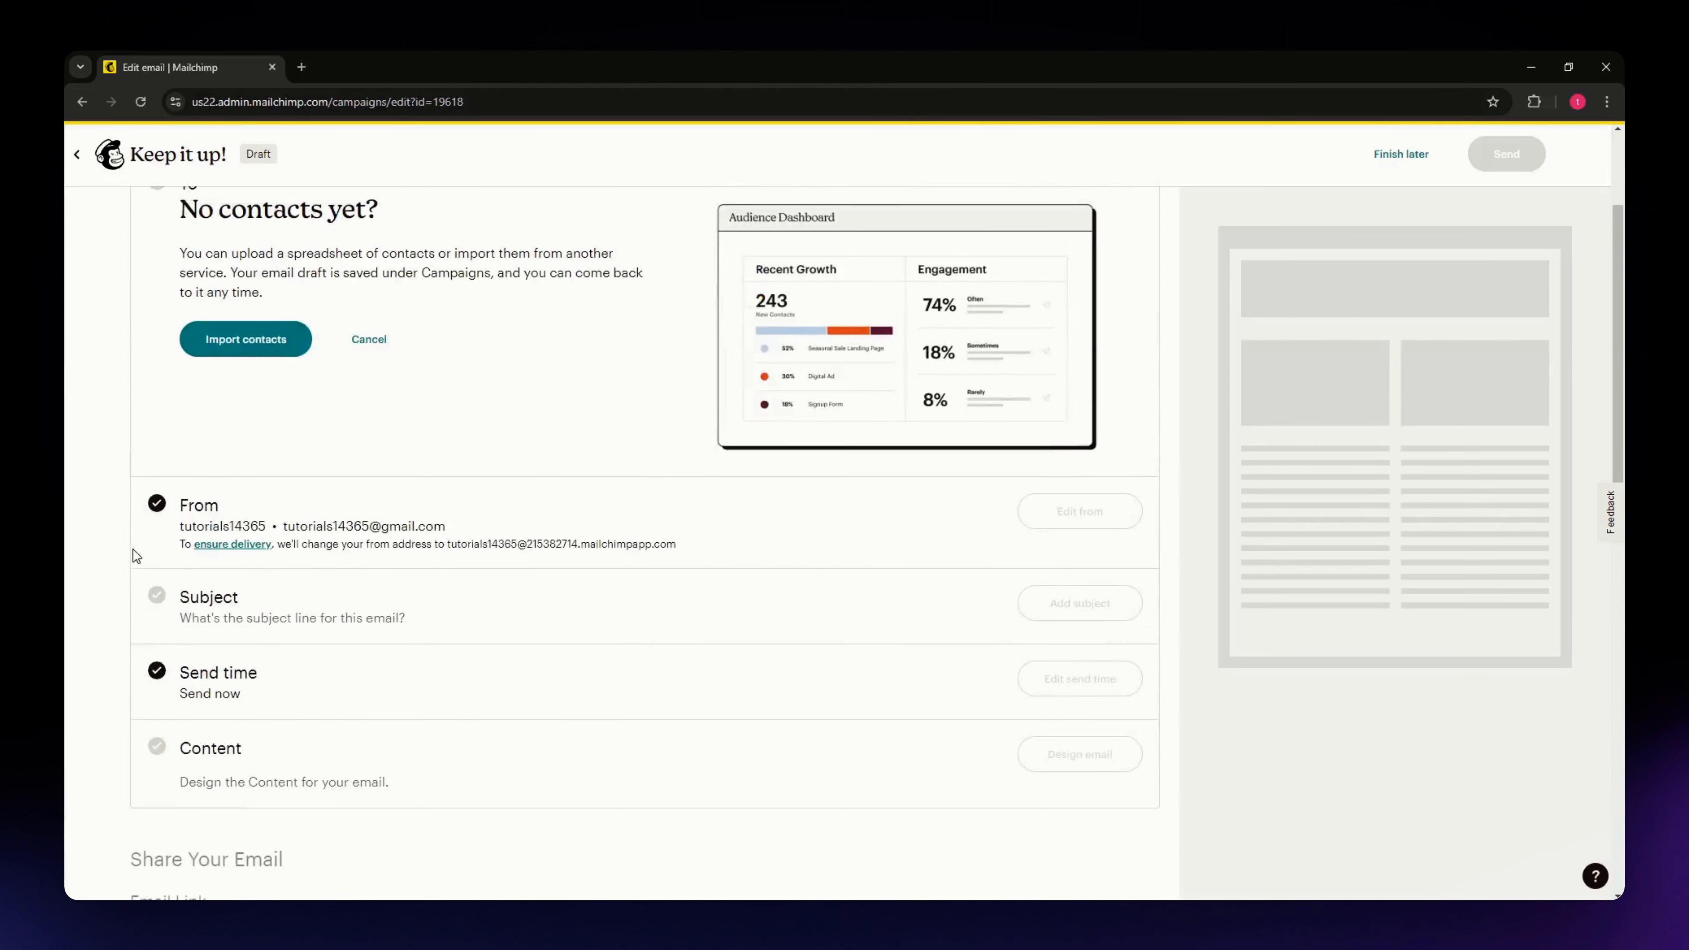
pyautogui.scroll(2, 214, 533)
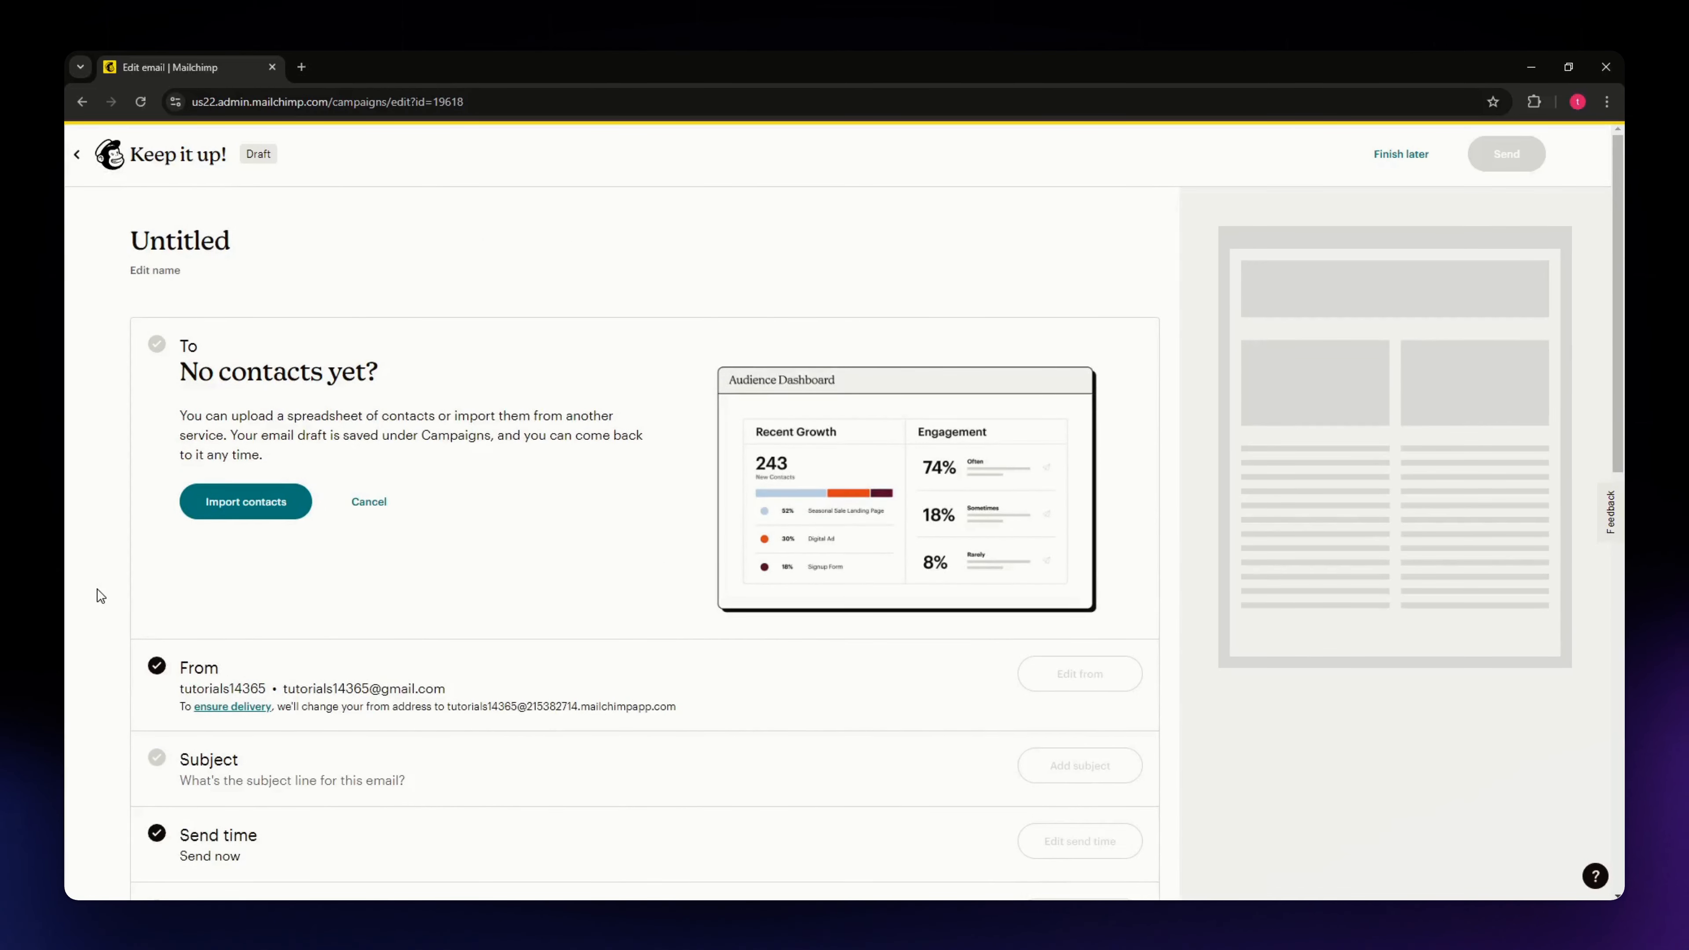
pyautogui.scroll(-5, 100, 594)
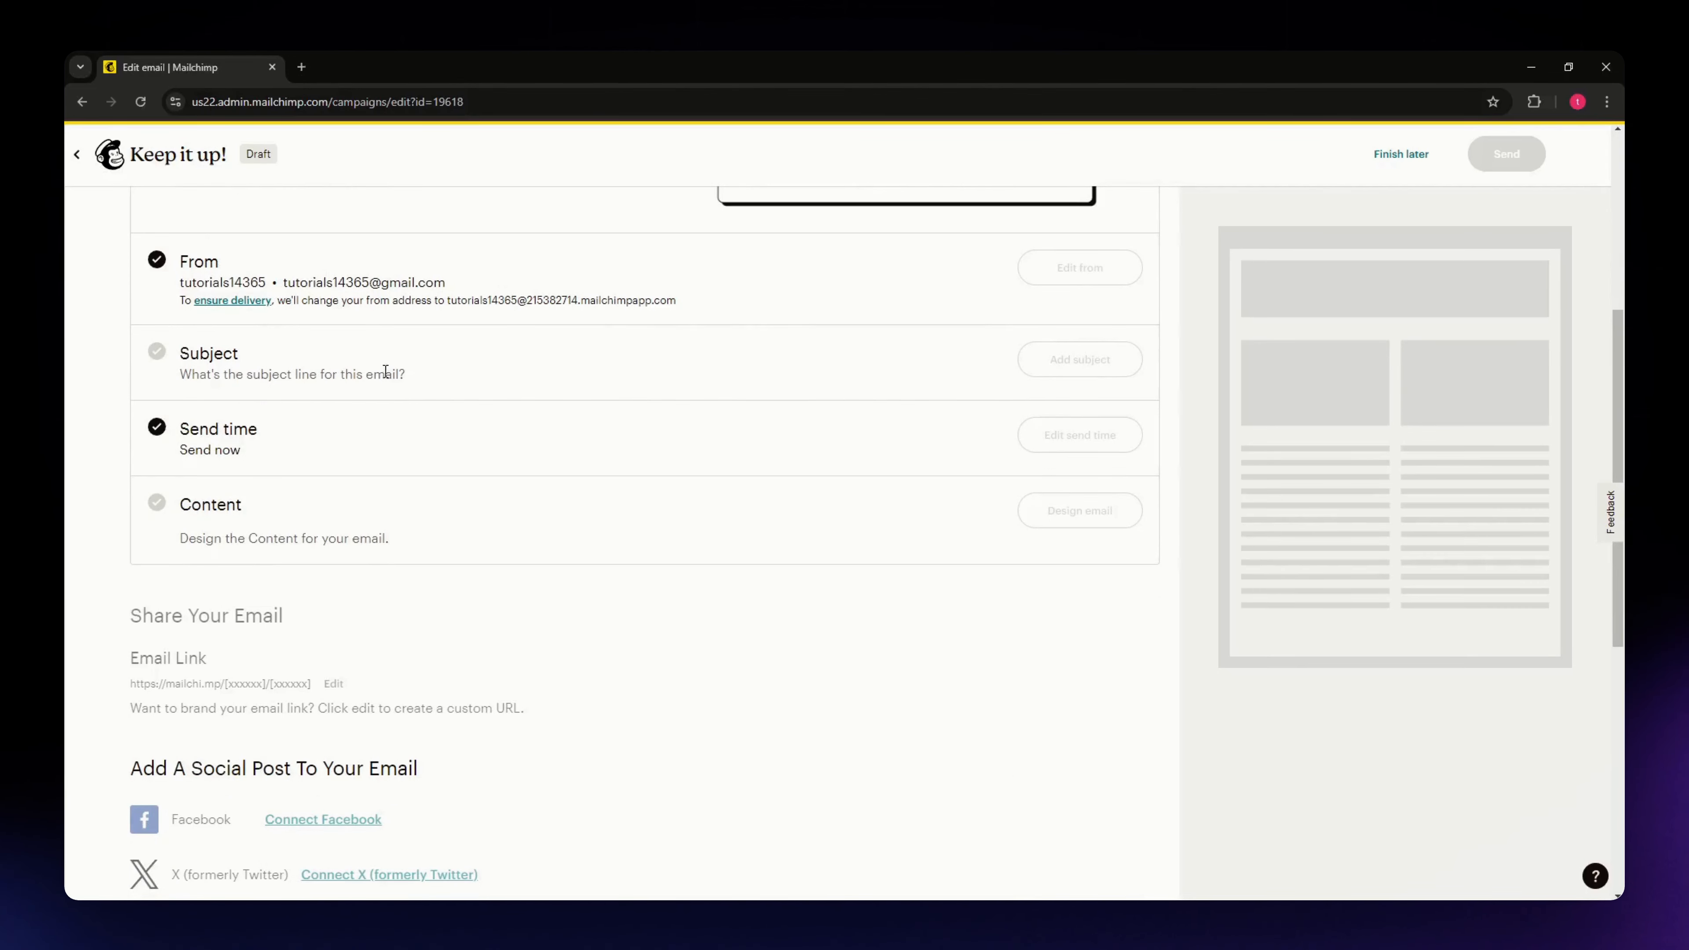
pyautogui.scroll(4, 297, 533)
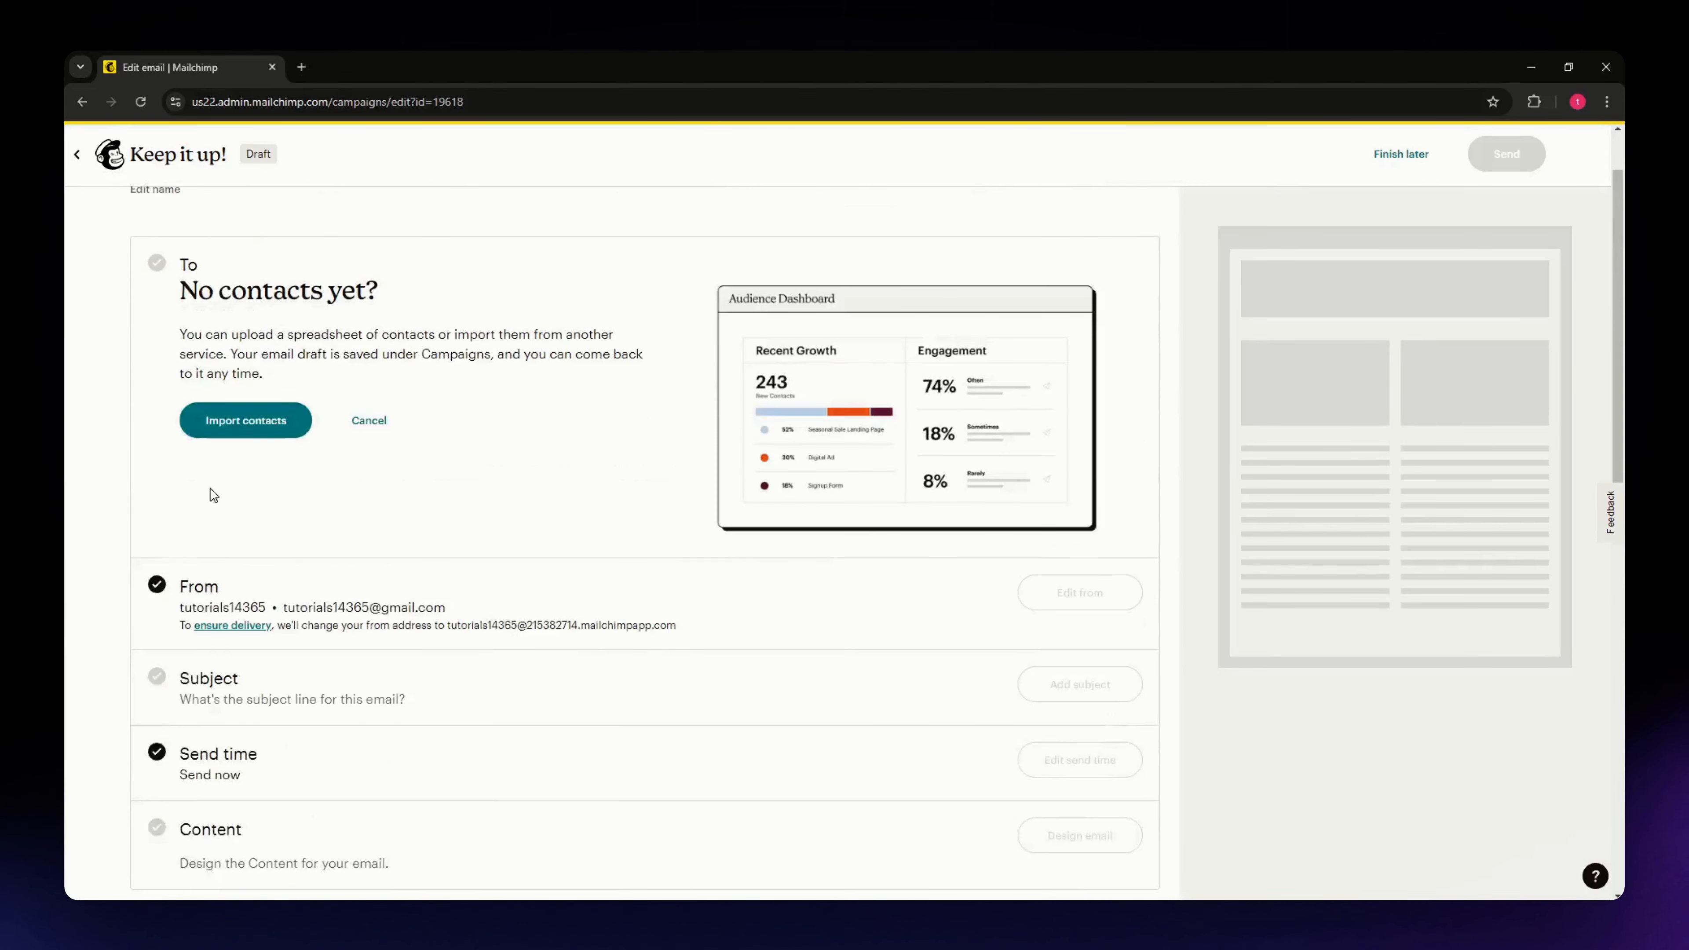
pyautogui.click(378, 422)
pyautogui.scroll(1, 313, 426)
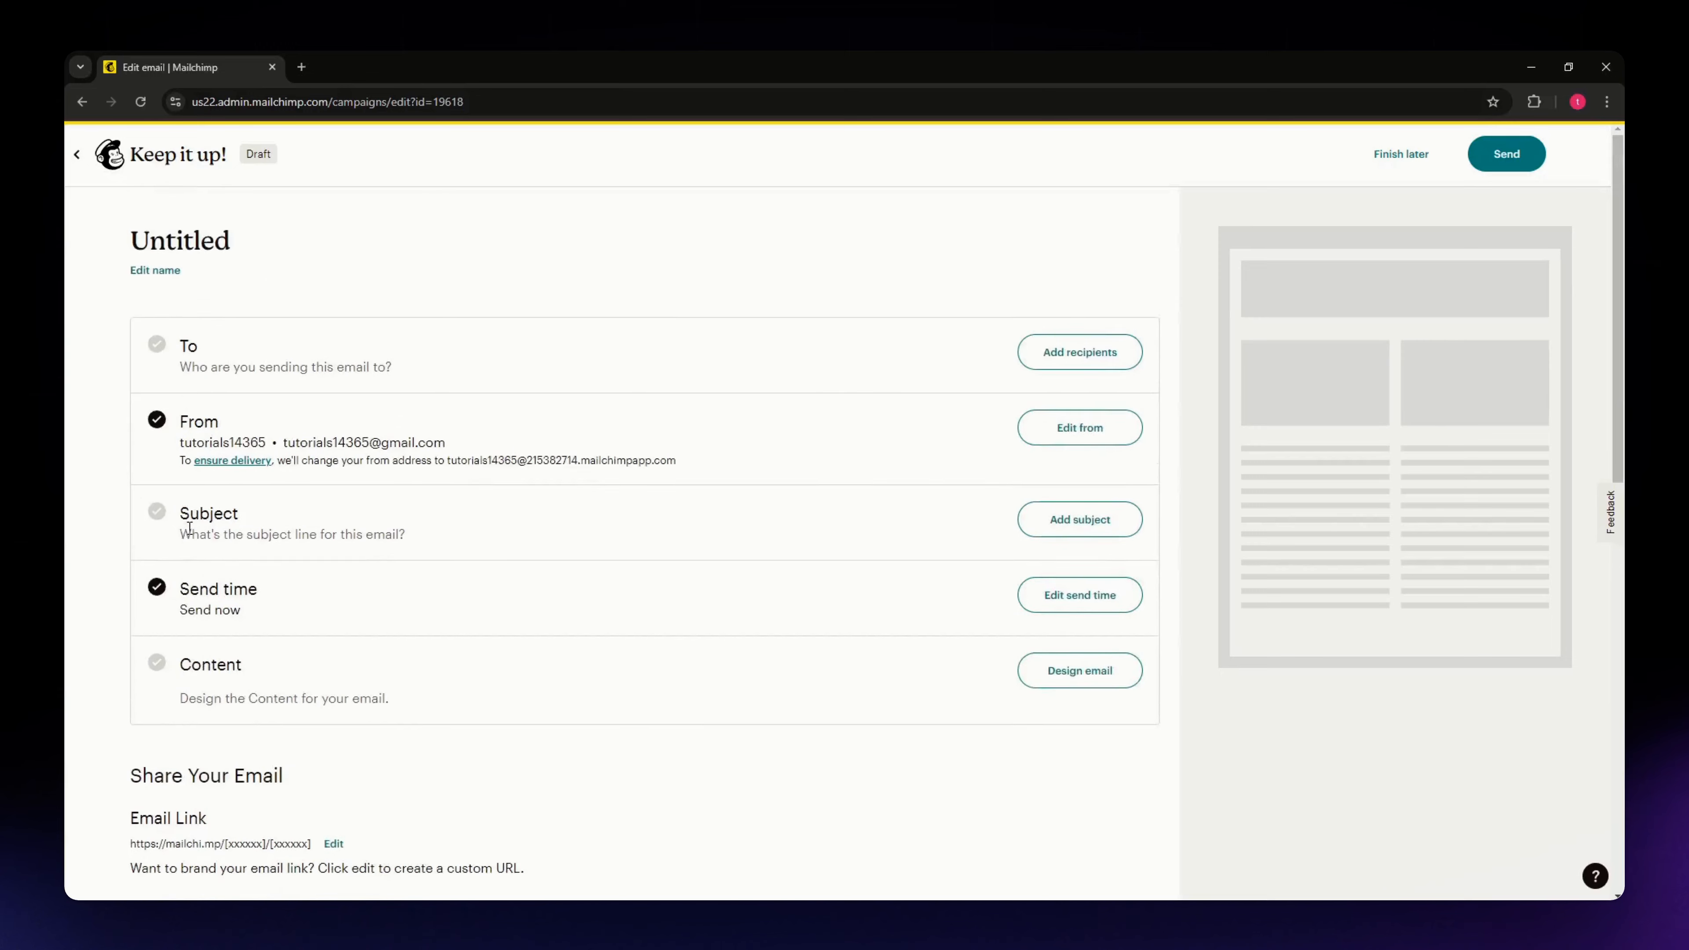
# Start designing the content of the untitled email draft.
pyautogui.scroll(-3, 279, 412)
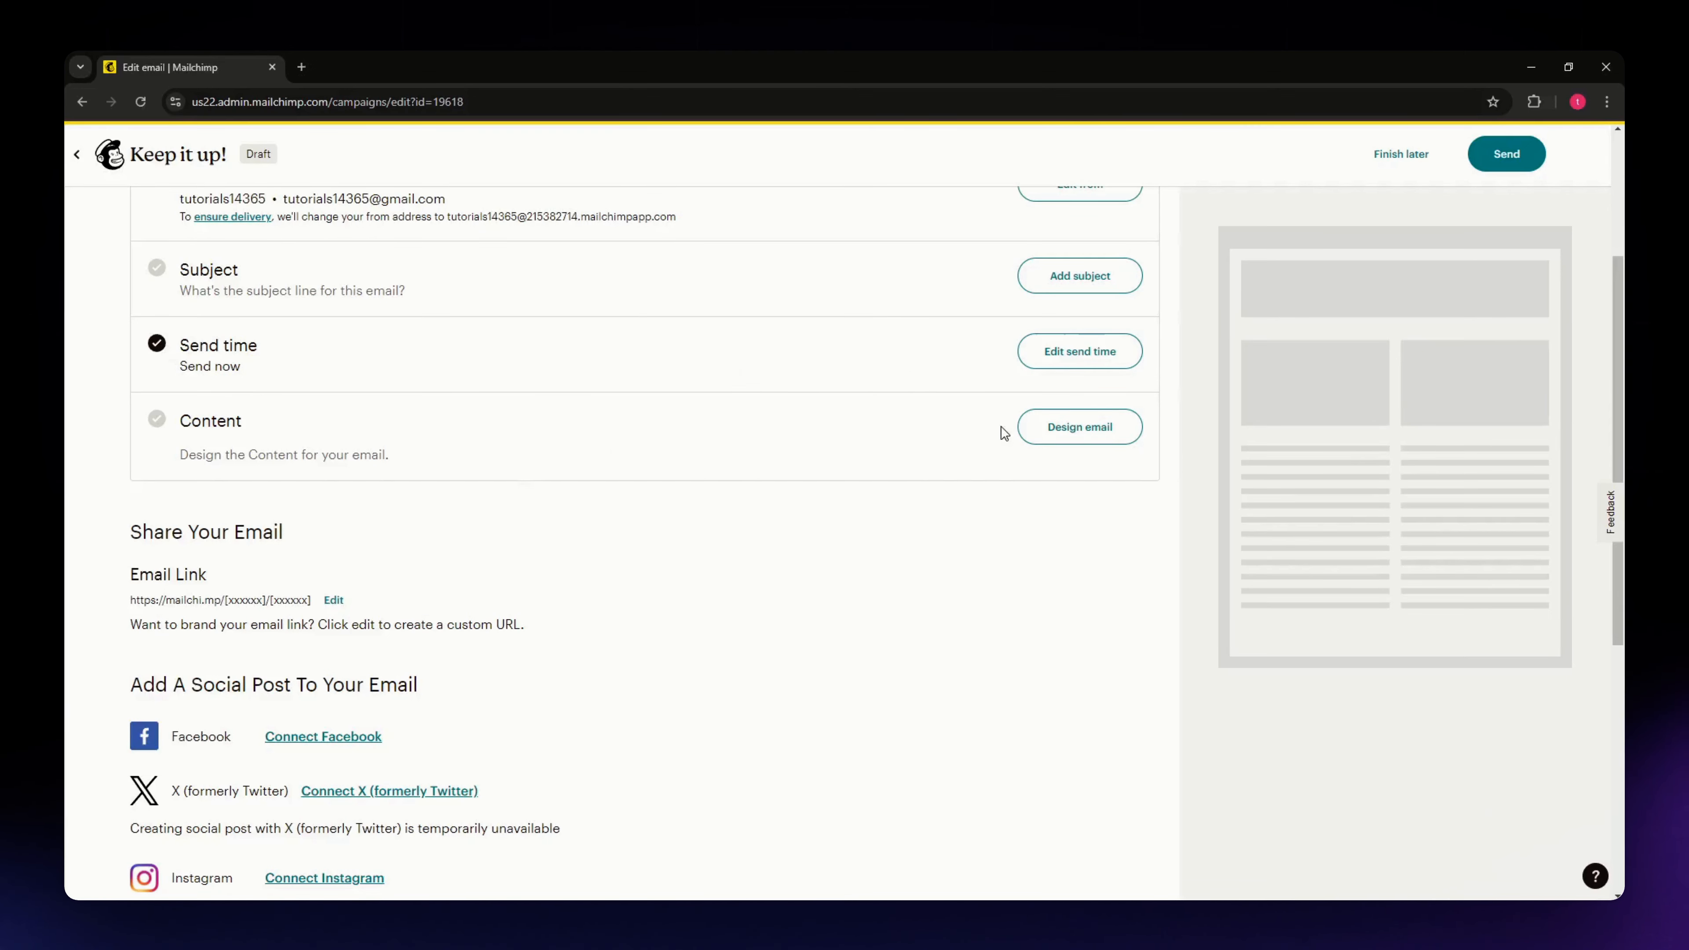
pyautogui.scroll(-1, 509, 497)
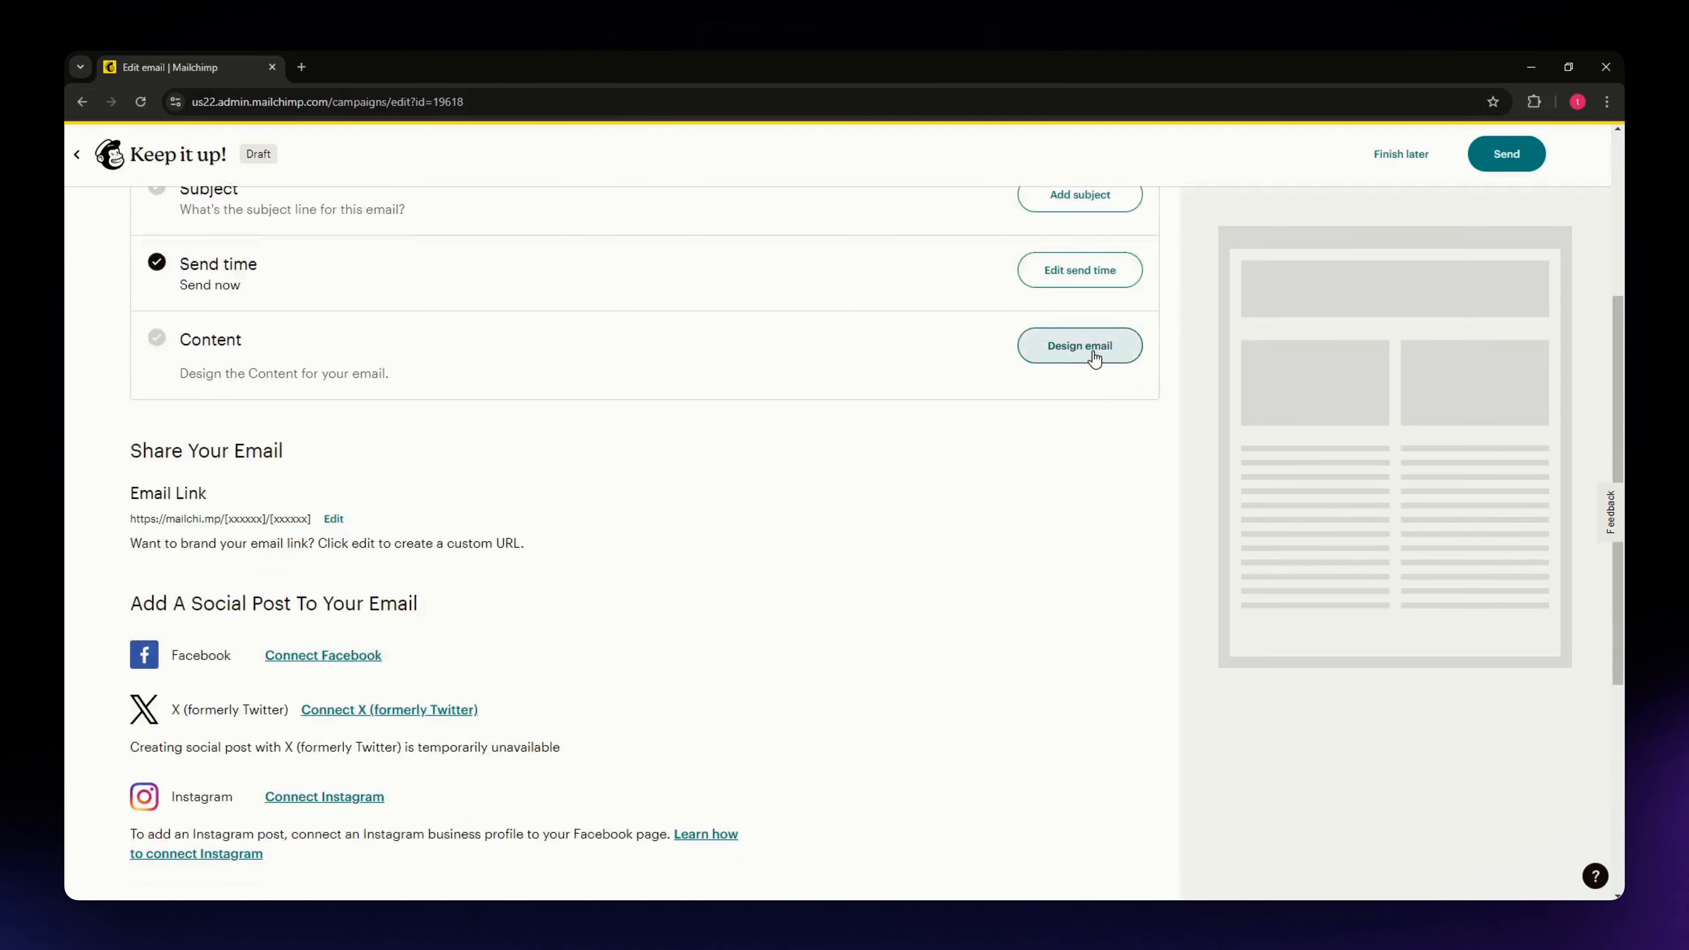
pyautogui.click(1094, 358)
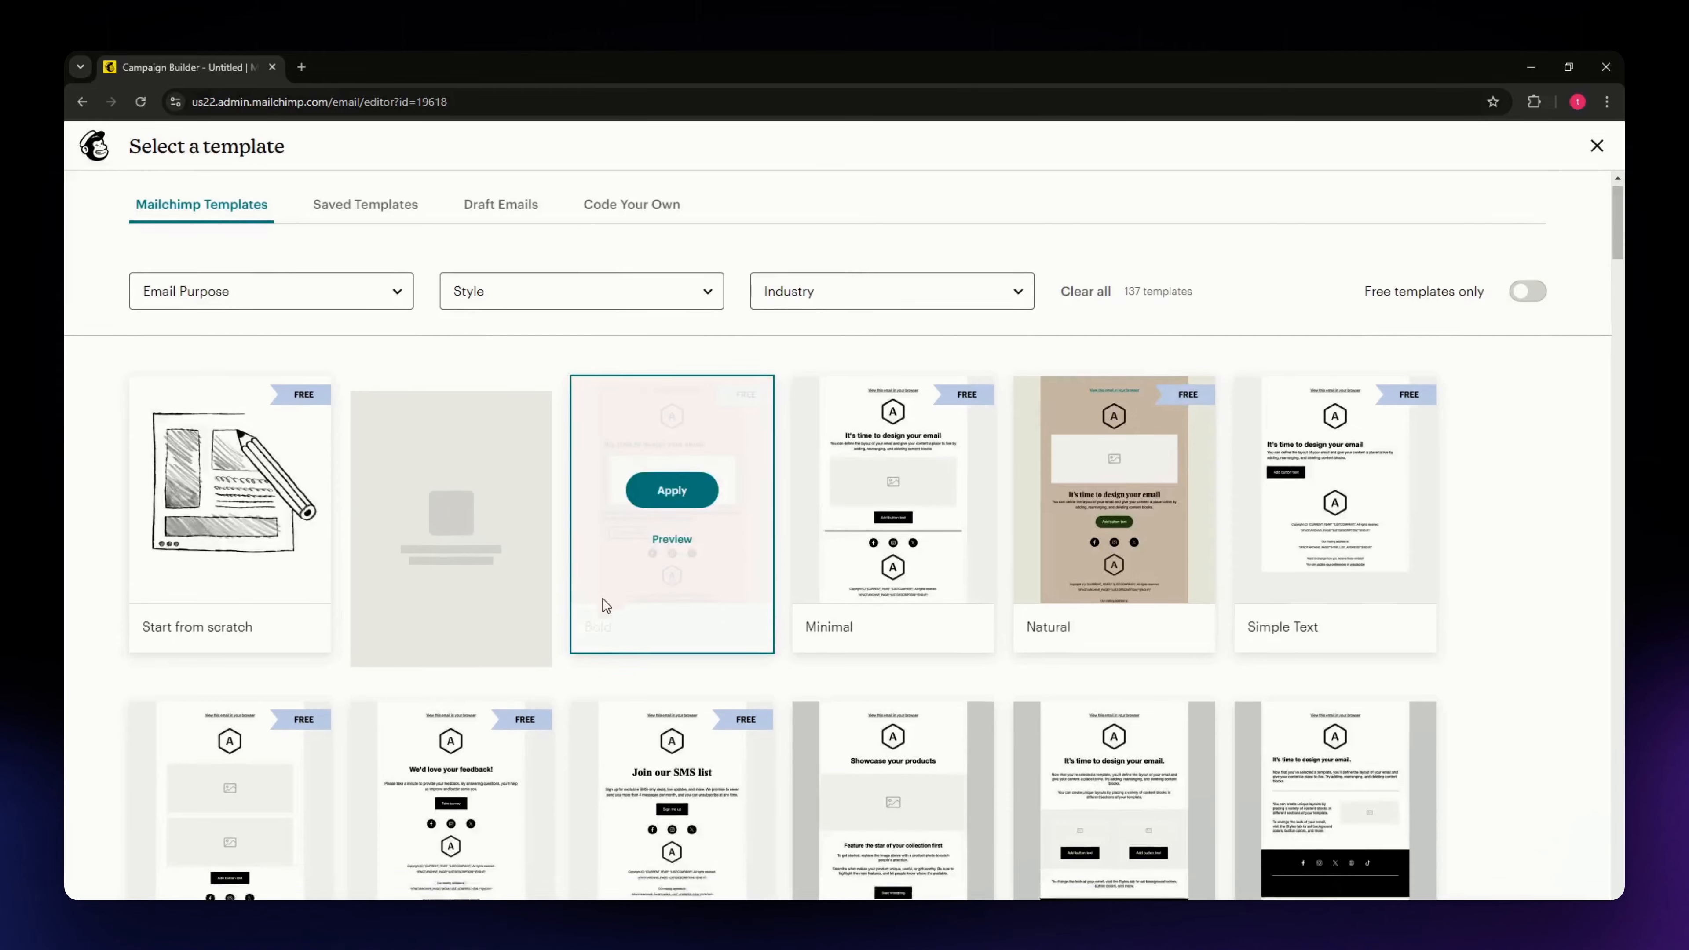
# Browse the Mailchimp email template gallery to examine the available designs.
pyautogui.scroll(-5, 592, 592)
pyautogui.scroll(-7, 589, 591)
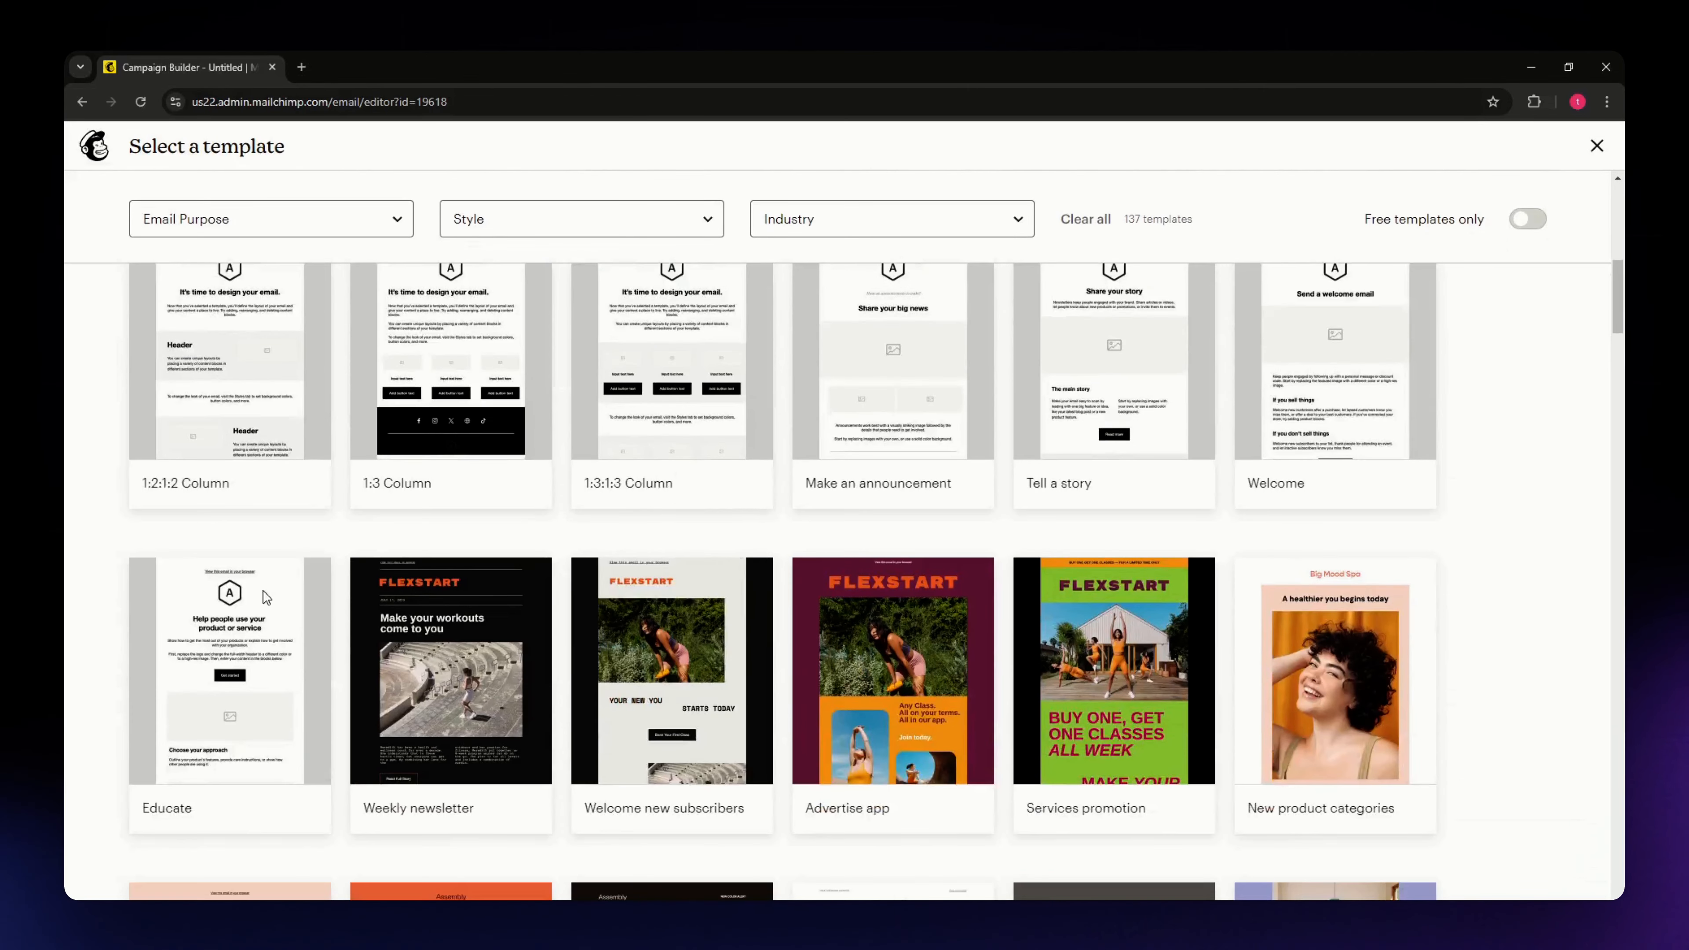
pyautogui.scroll(11, 243, 583)
pyautogui.scroll(2, 243, 579)
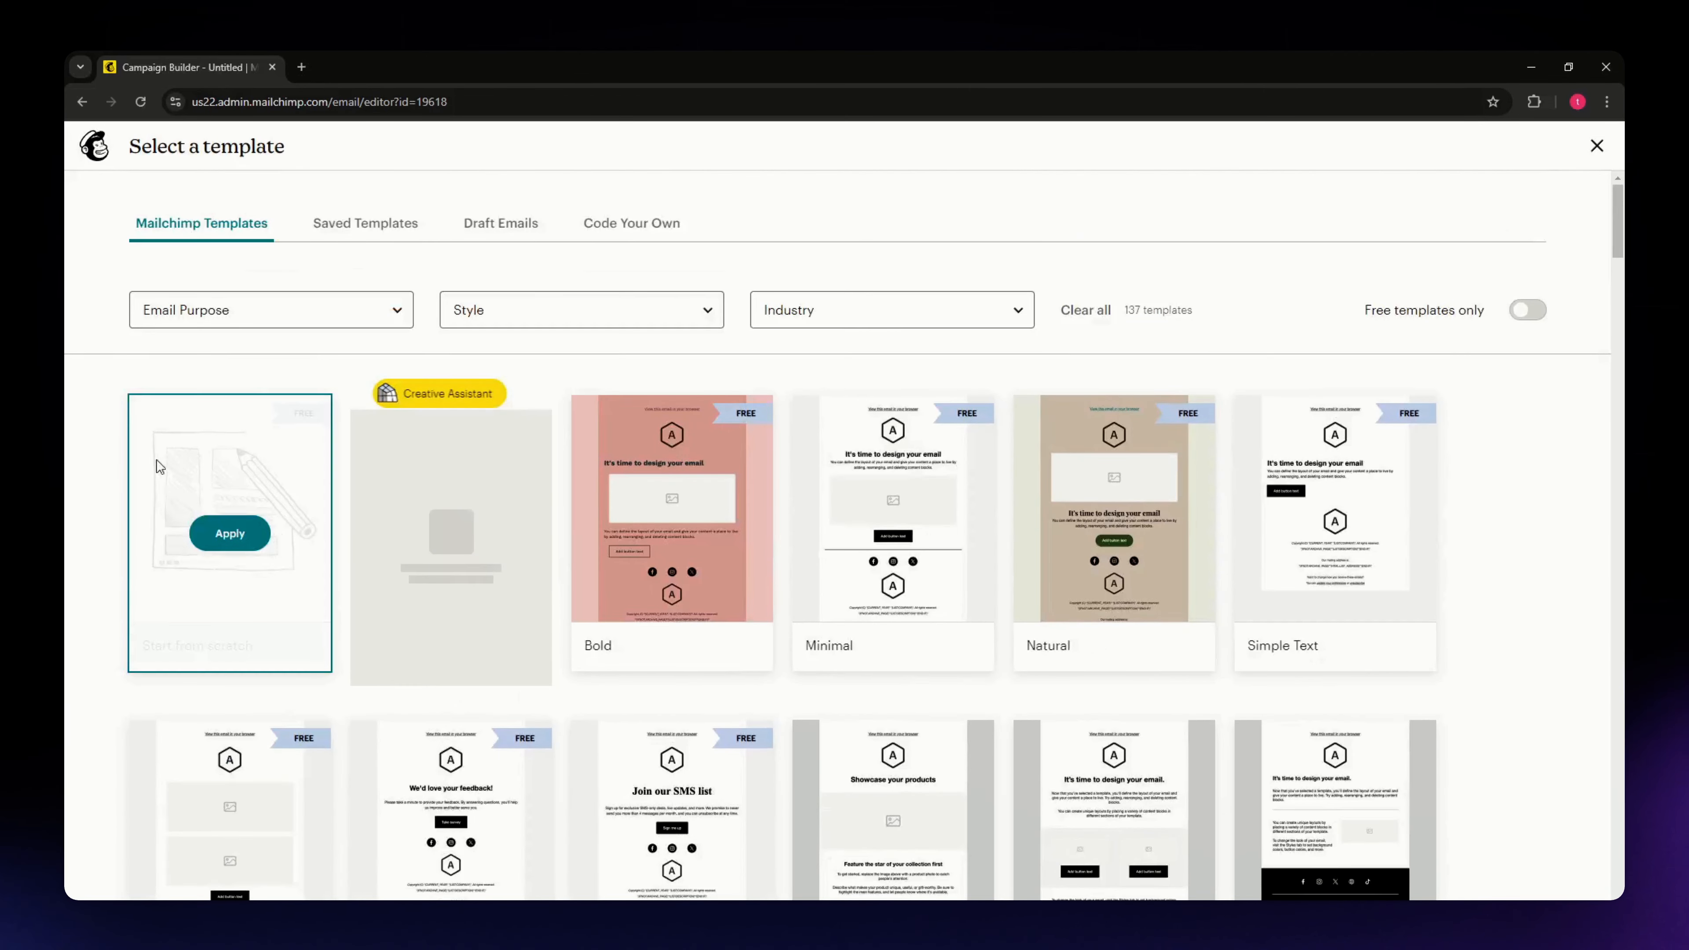
pyautogui.scroll(-2, 120, 642)
pyautogui.scroll(2, 123, 642)
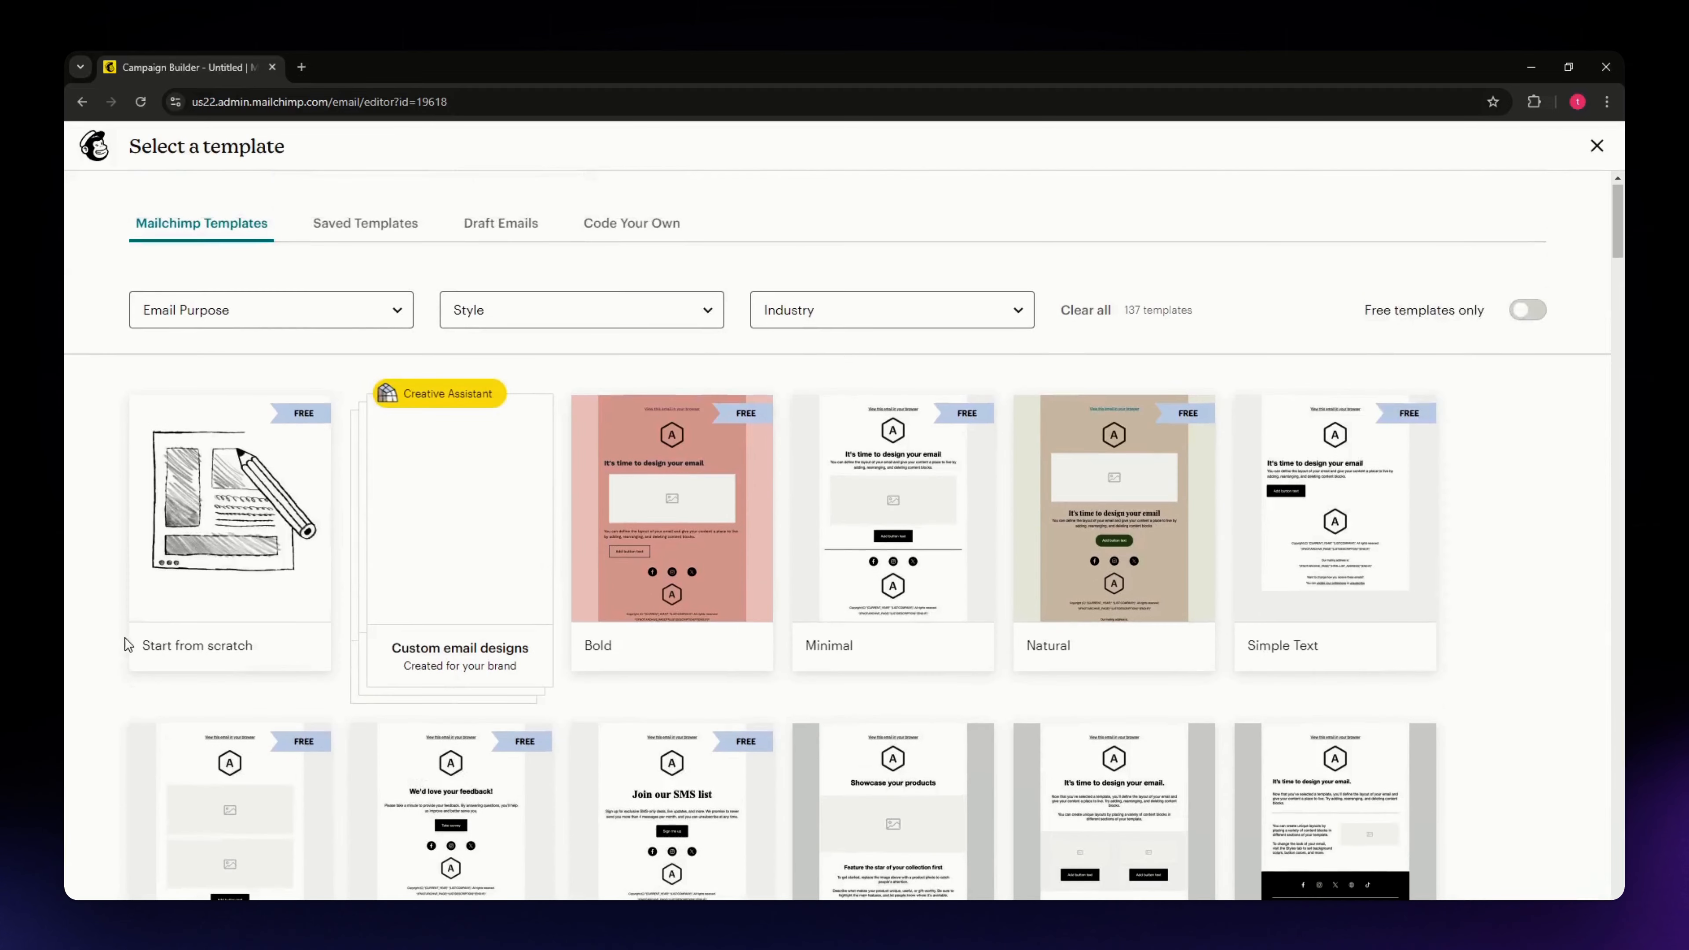
pyautogui.scroll(-2, 169, 598)
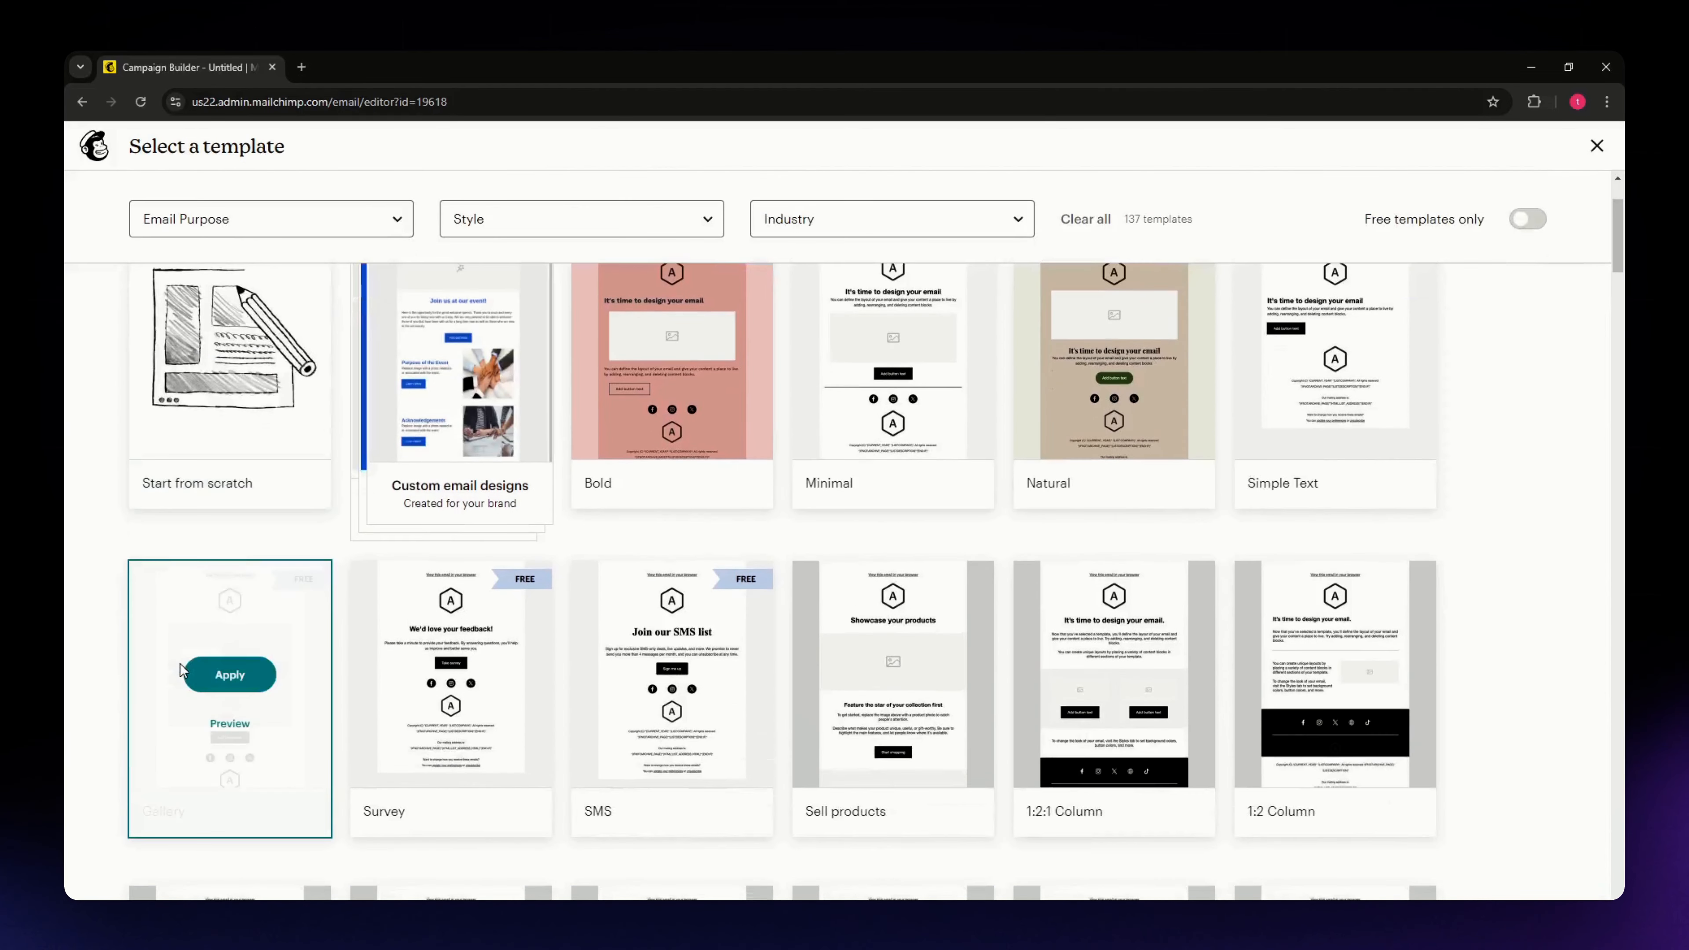
pyautogui.scroll(2, 960, 631)
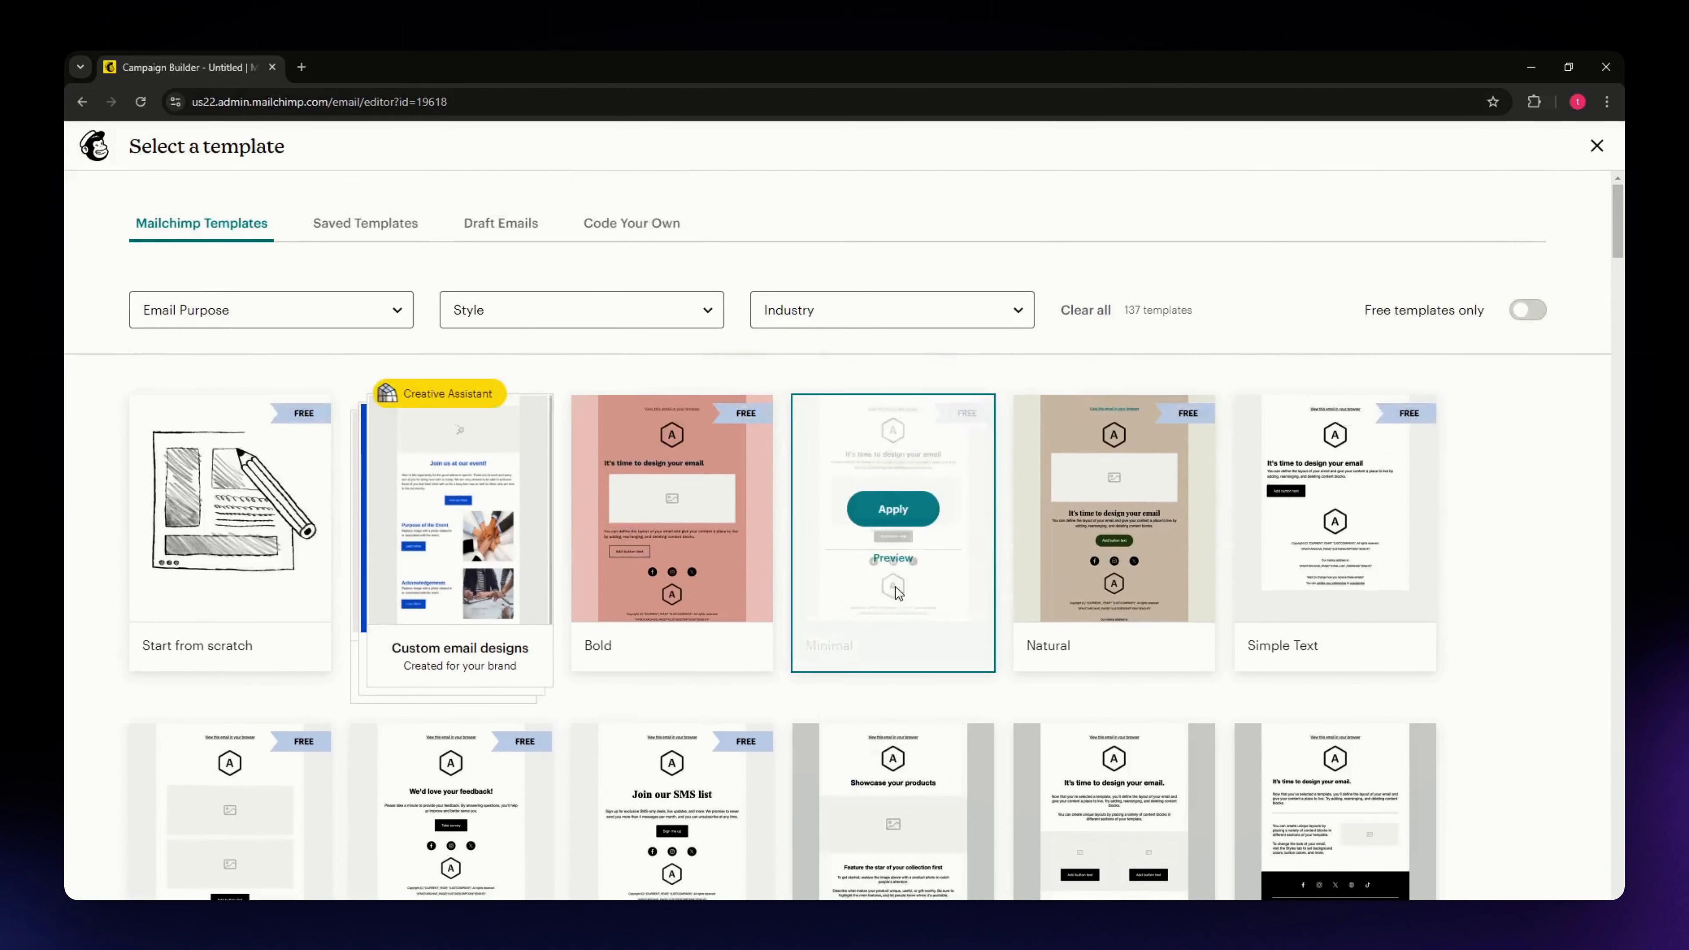
# Check the saved templates and apply the Minimal template from the Mailchimp templates to the email.
pyautogui.click(348, 232)
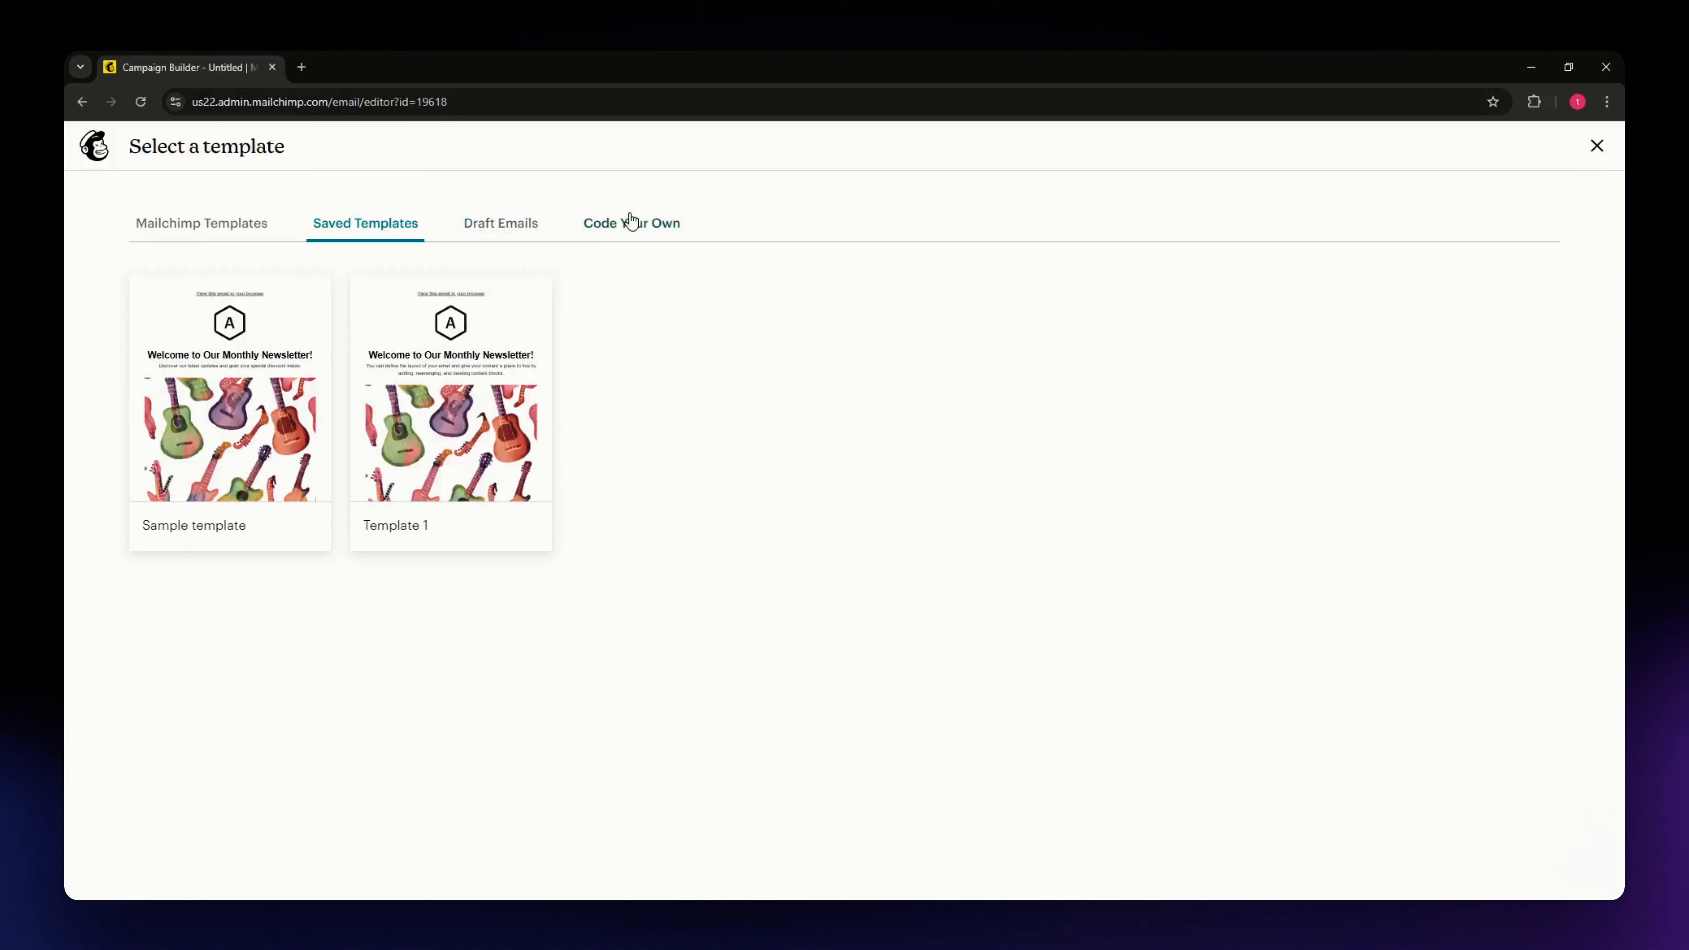
pyautogui.click(171, 226)
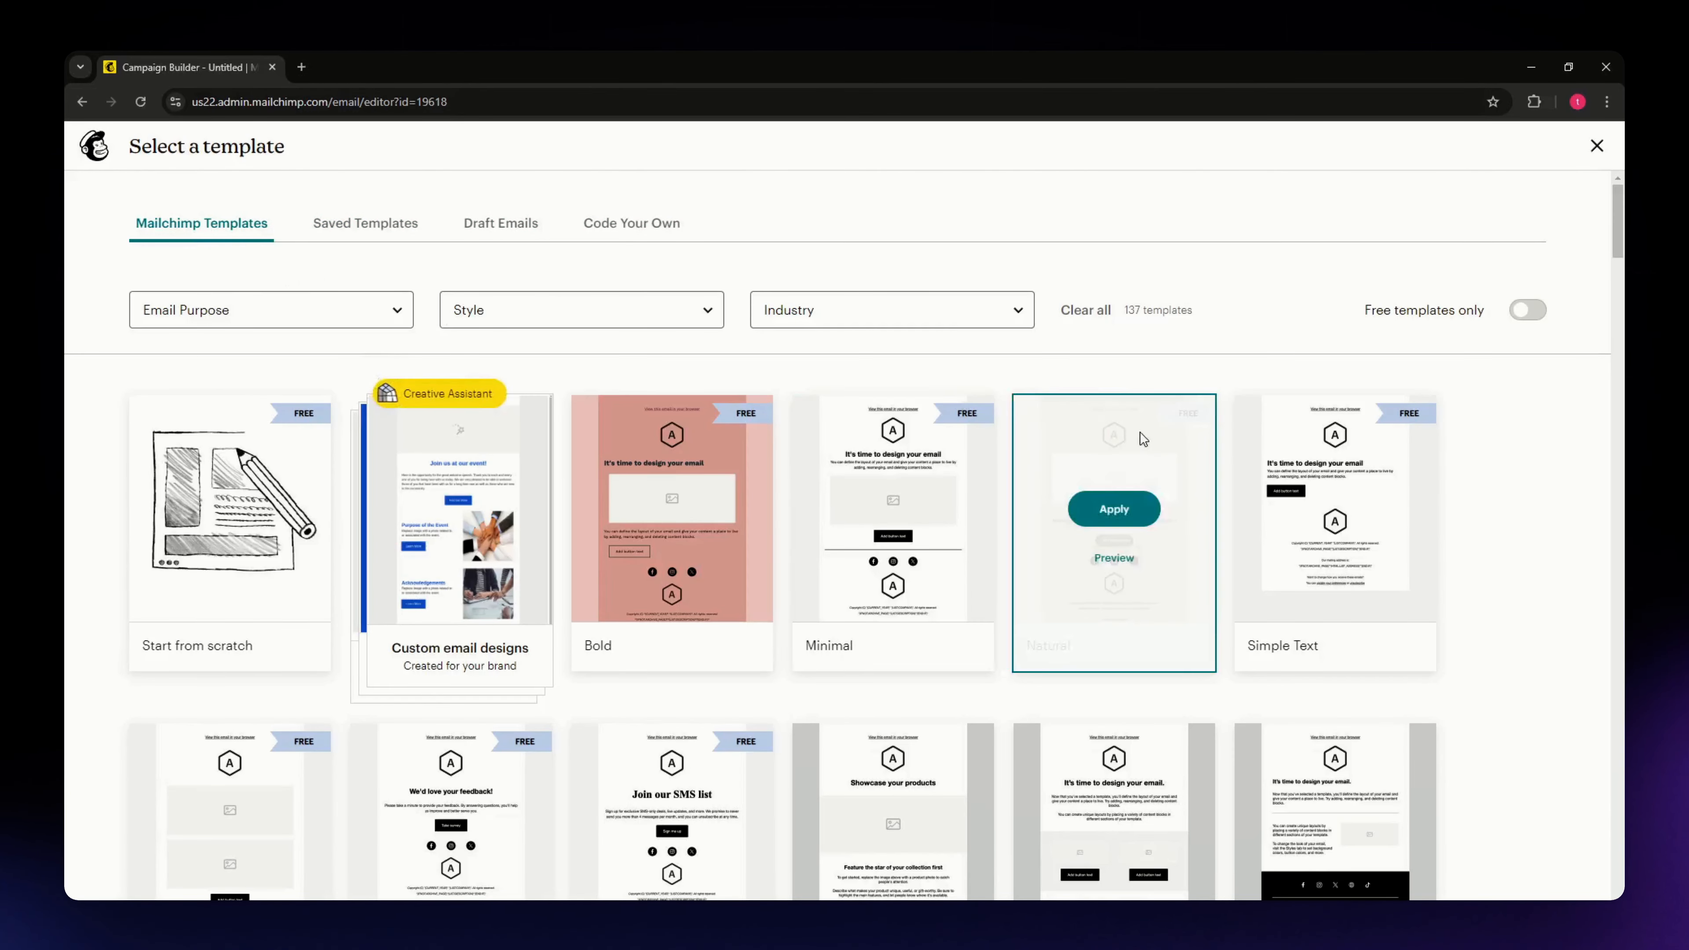
pyautogui.scroll(-2, 944, 556)
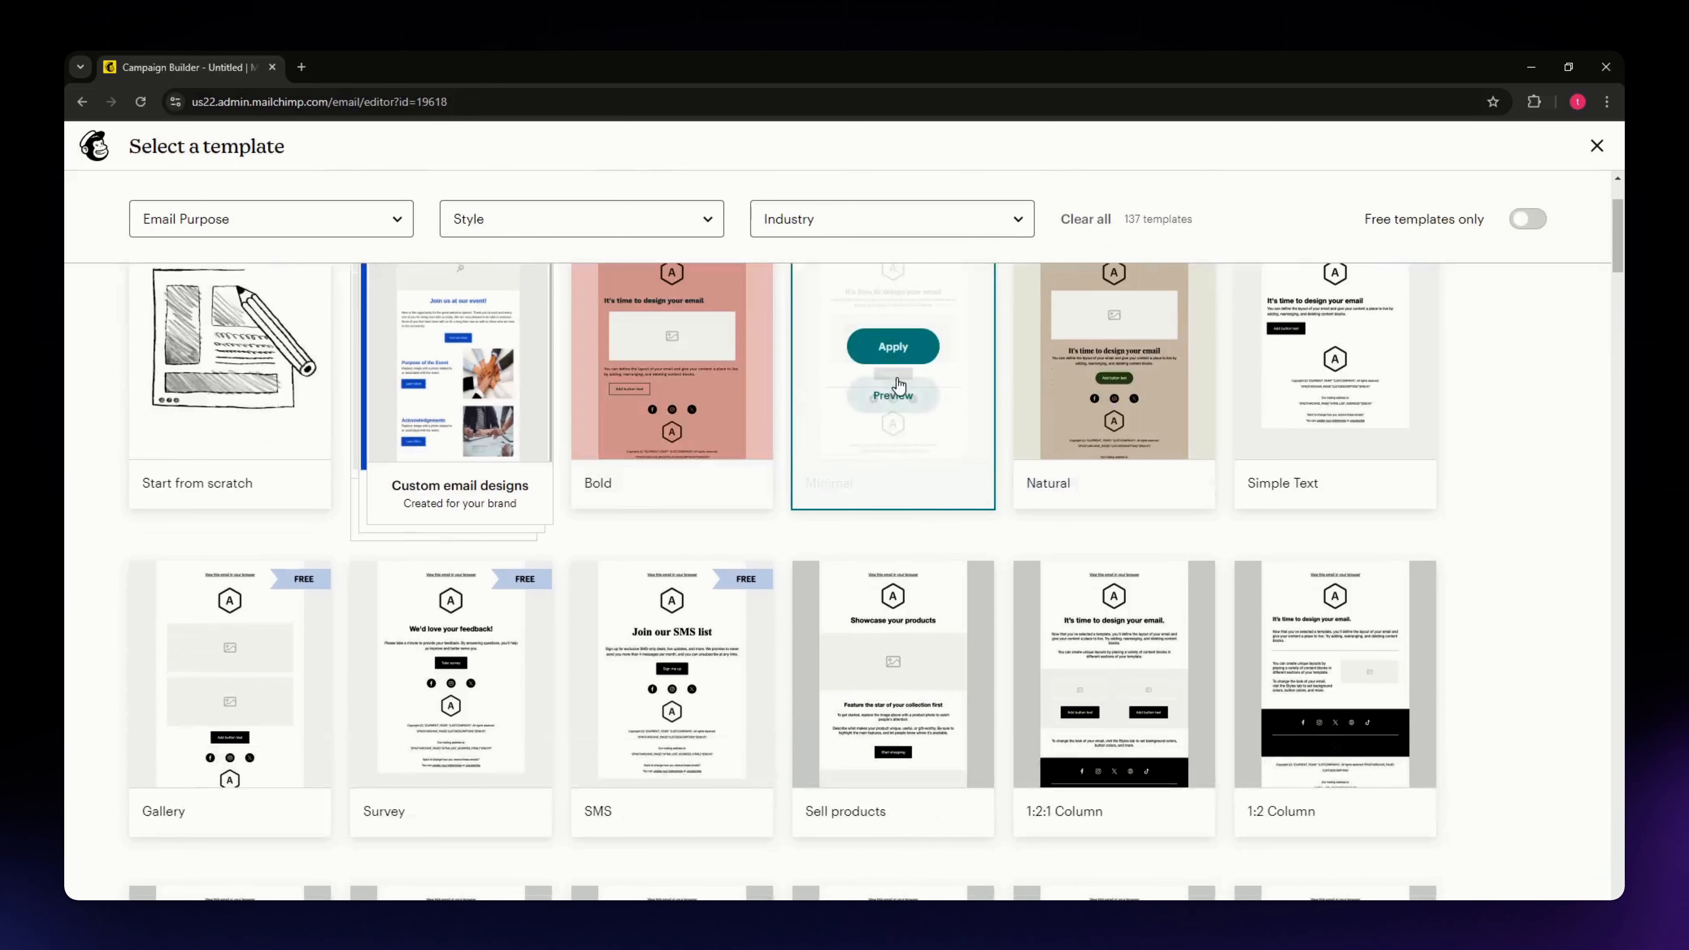
pyautogui.click(907, 365)
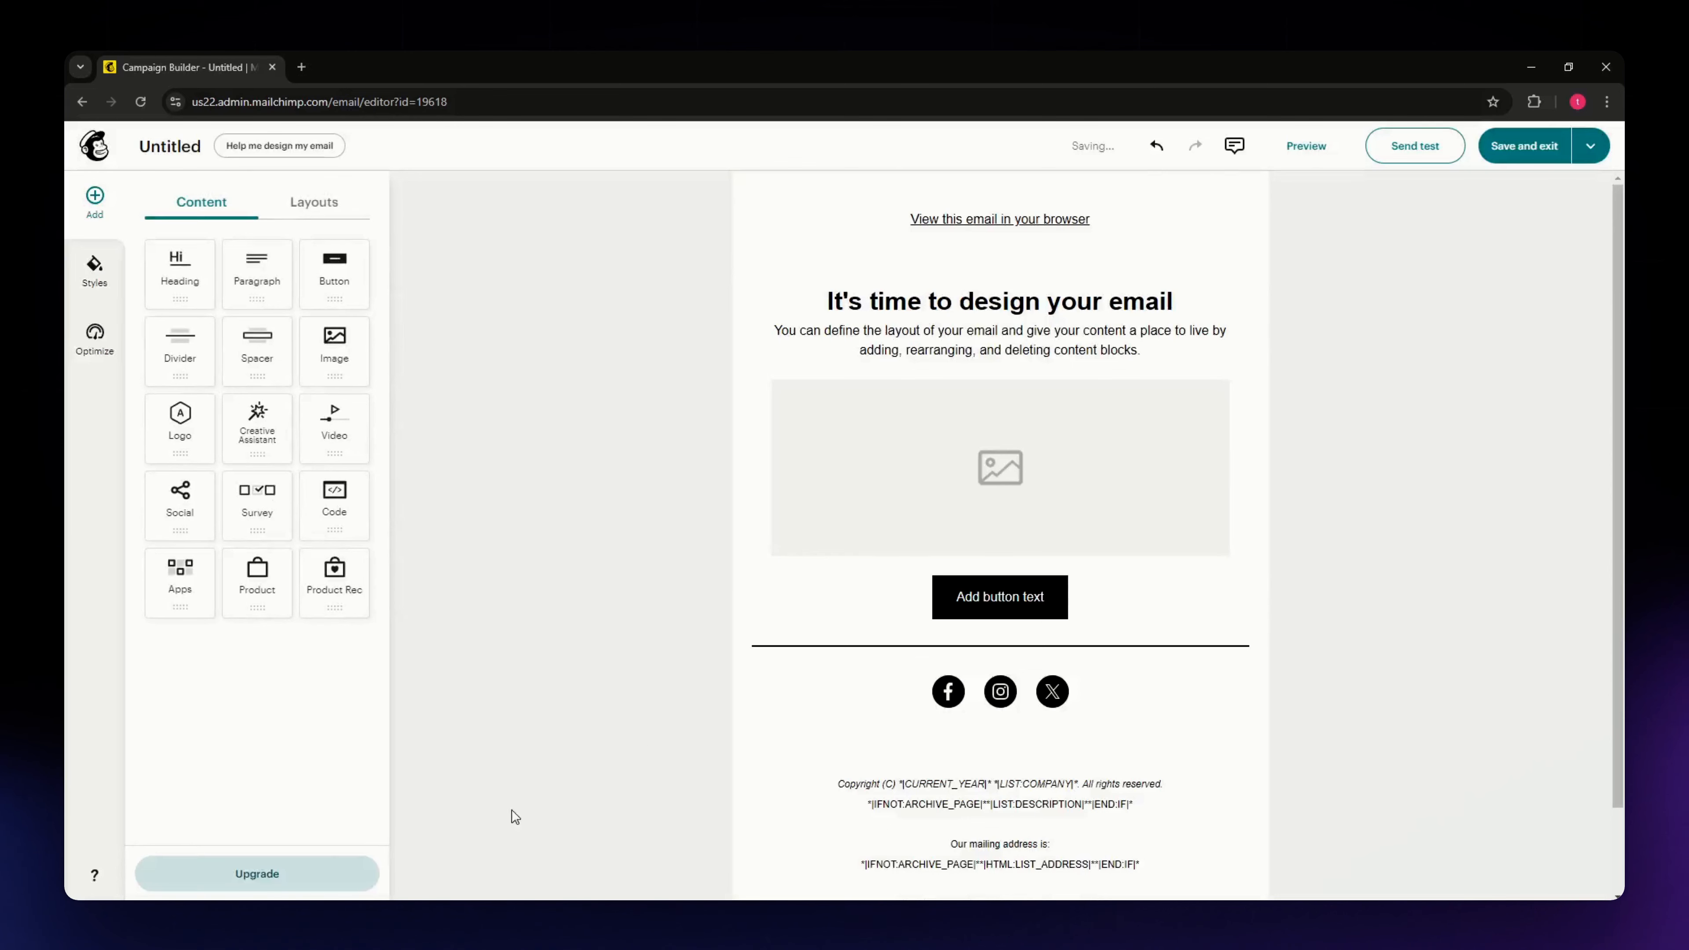
# Examine the email's template layout and content blocks, along with the style settings and optimization tips.
pyautogui.scroll(-3, 792, 691)
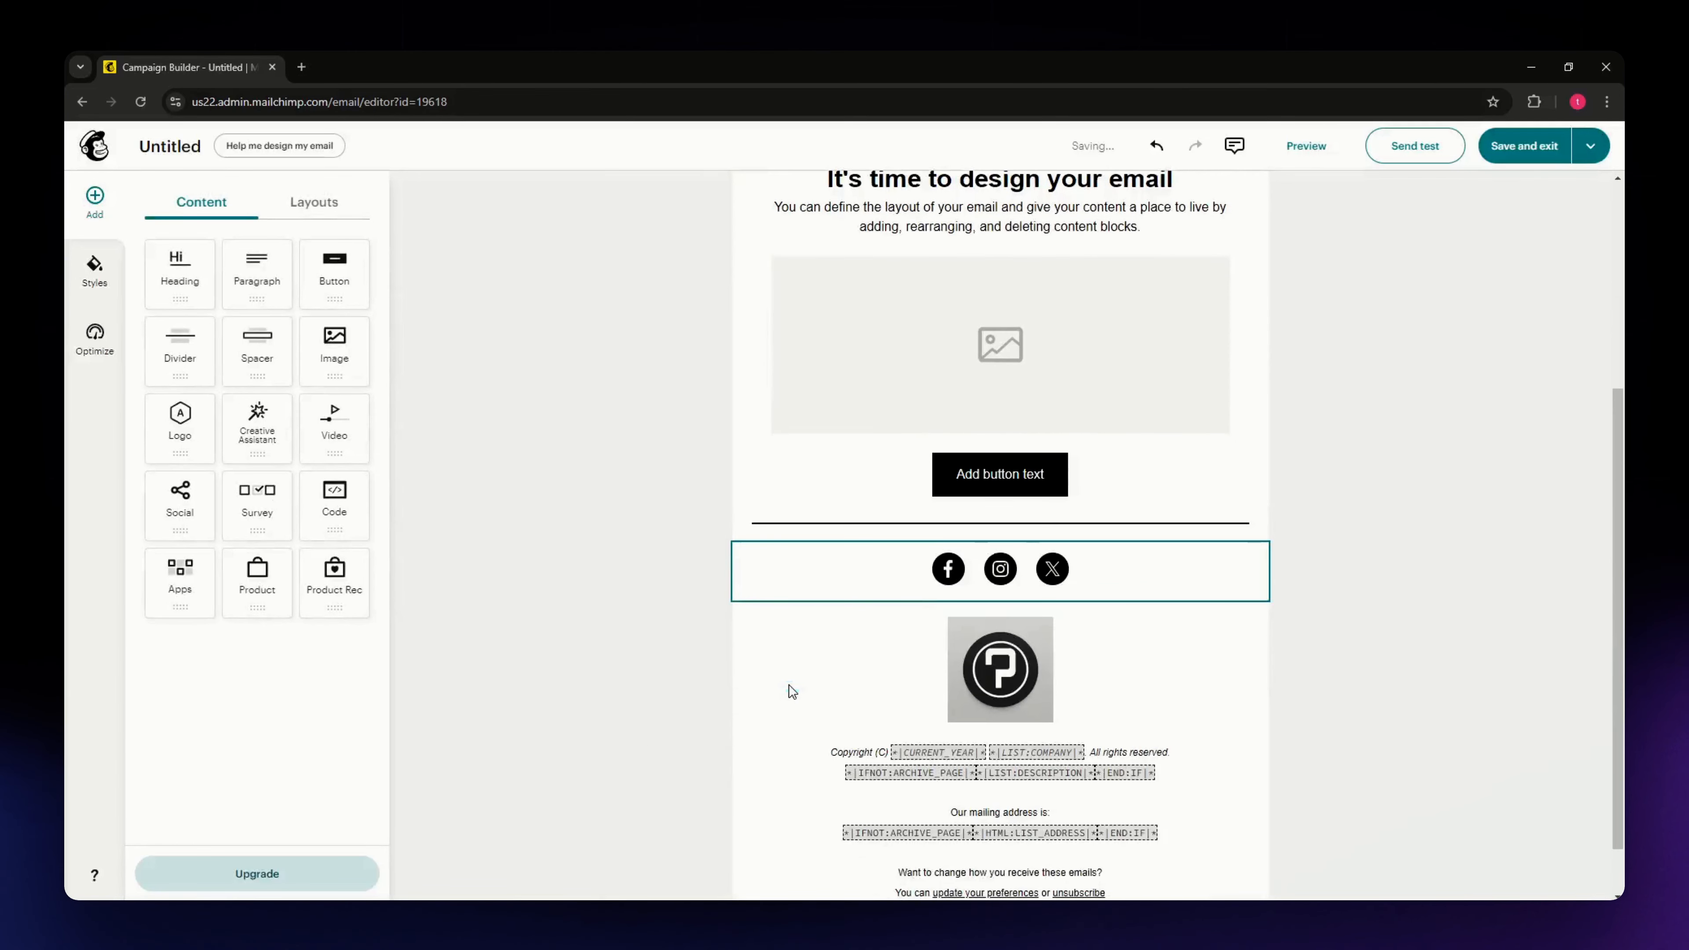
pyautogui.scroll(5, 728, 672)
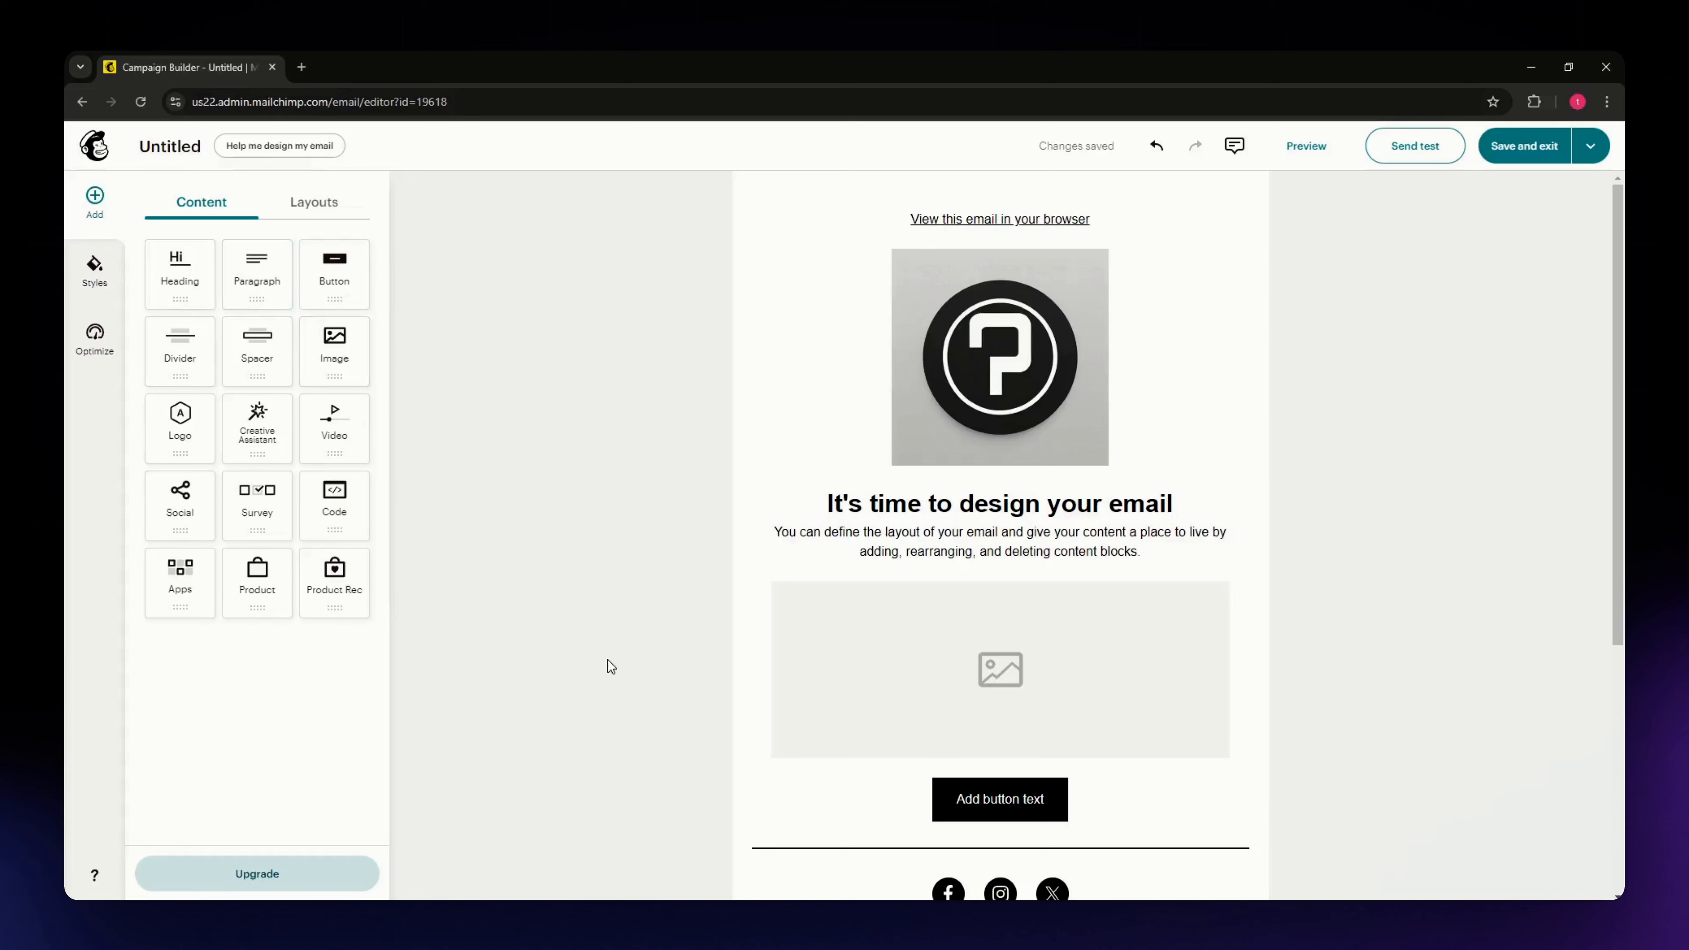
pyautogui.scroll(-3, 611, 666)
pyautogui.scroll(3, 565, 652)
pyautogui.moveTo(332, 297); pyautogui.dragTo(151, 253)
pyautogui.click(95, 270)
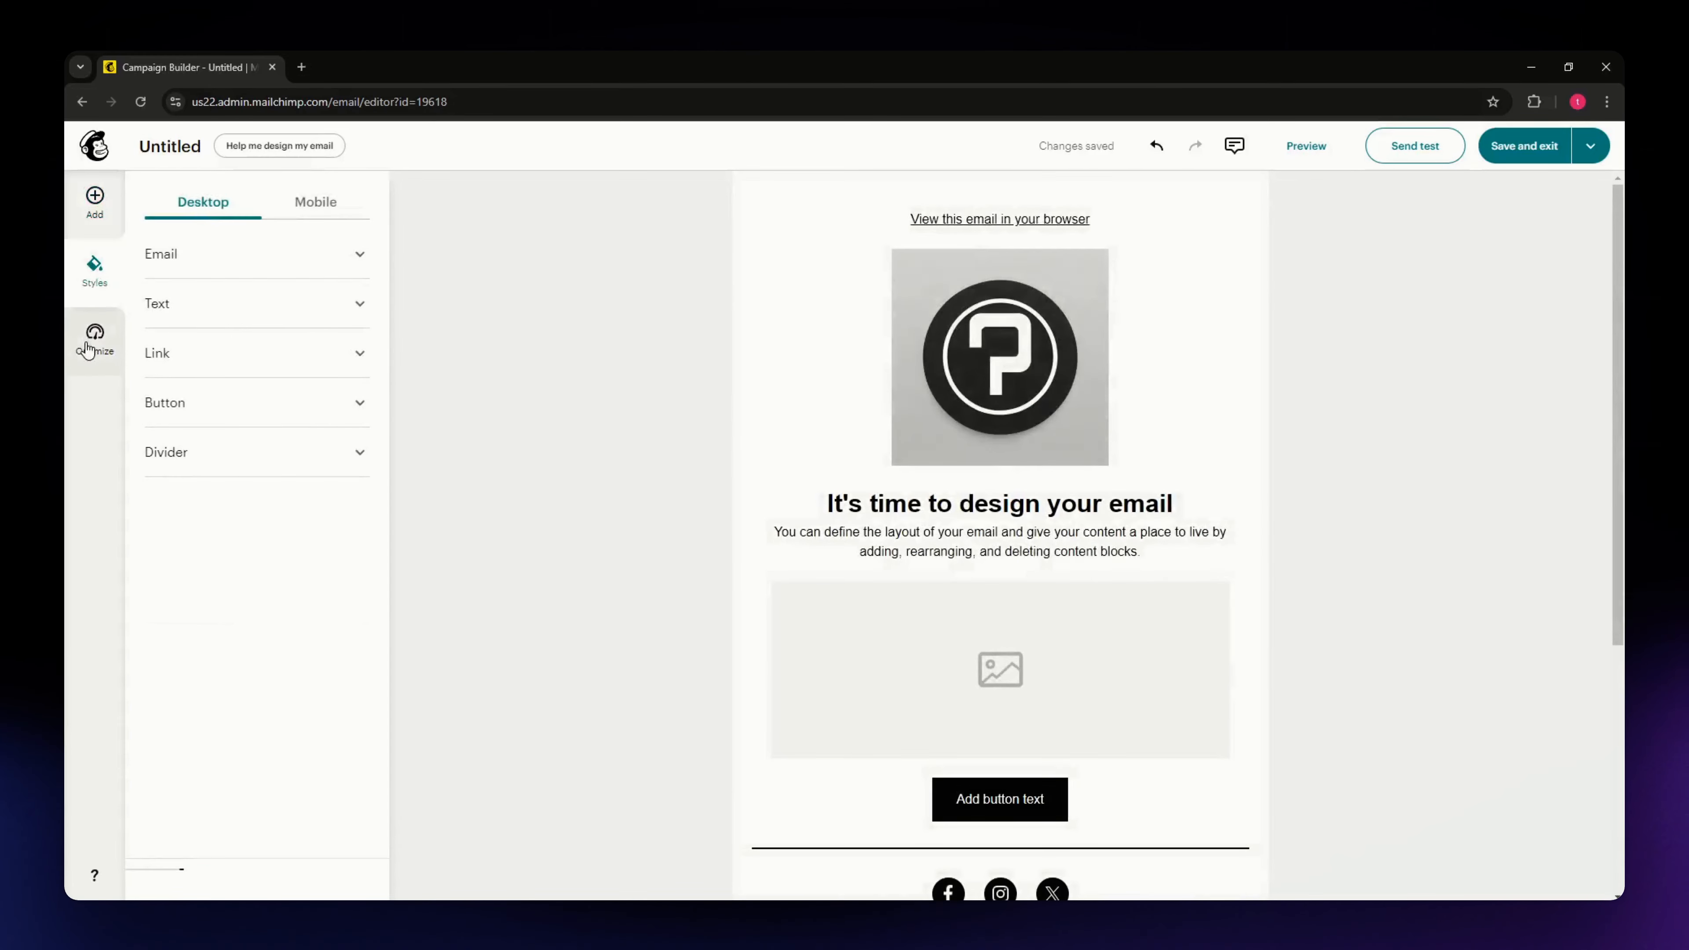
pyautogui.click(89, 349)
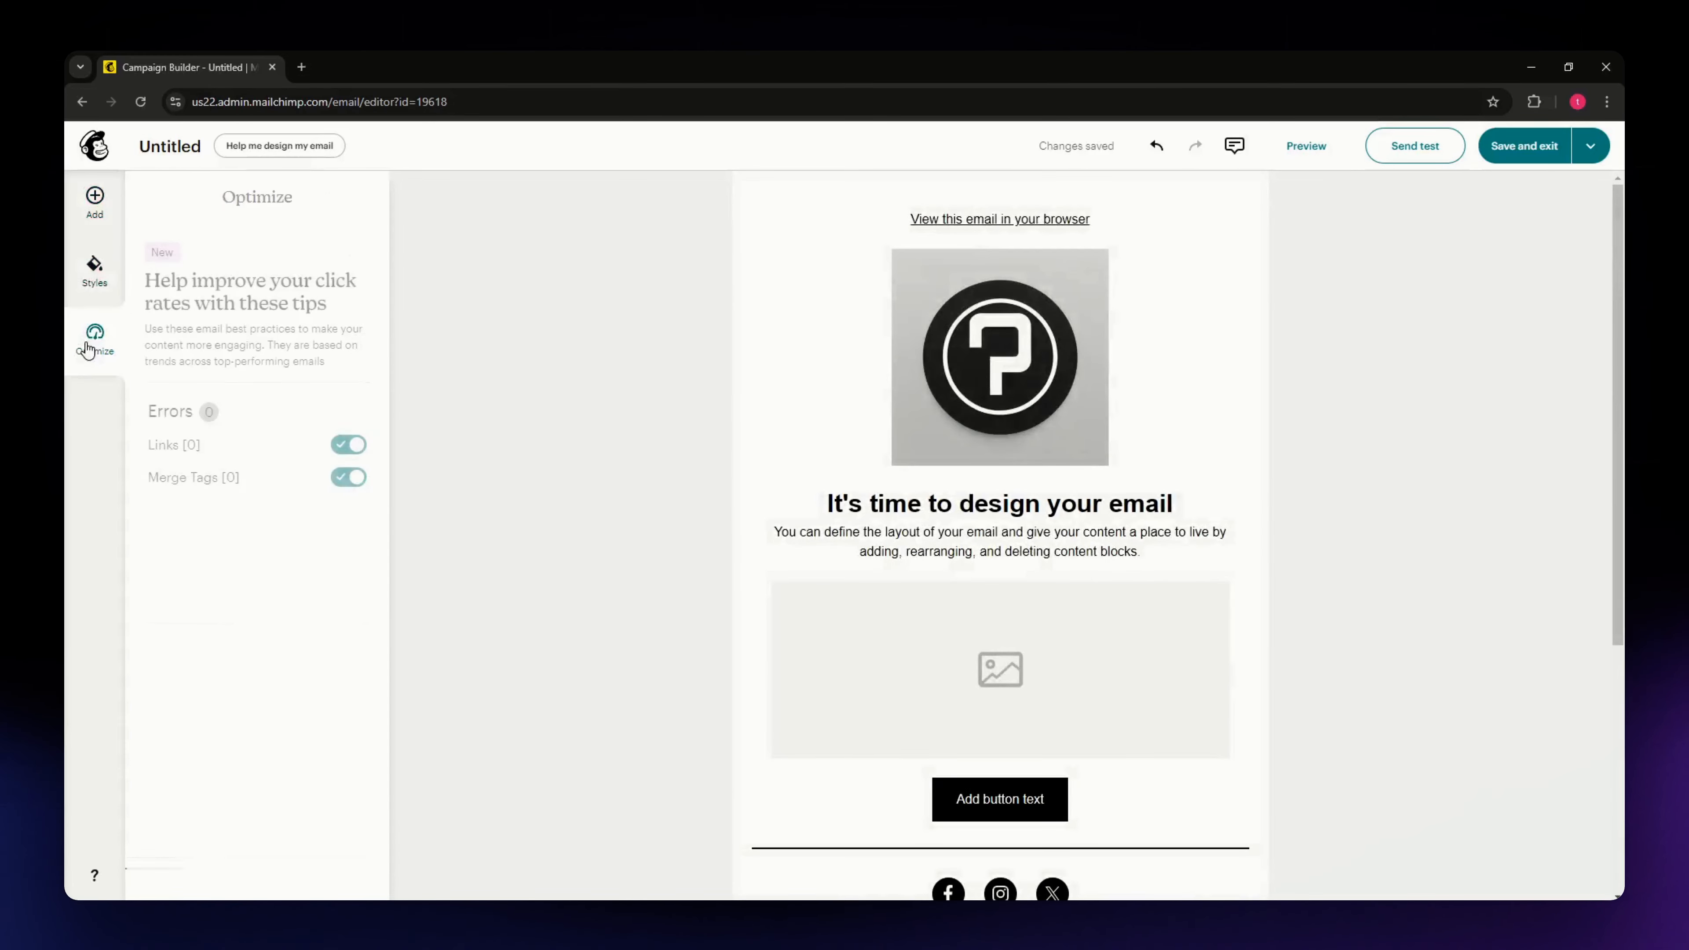
# Examine the email's style categories and review the template layout from the header logo down to the footer.
pyautogui.click(92, 267)
pyautogui.scroll(-5, 670, 648)
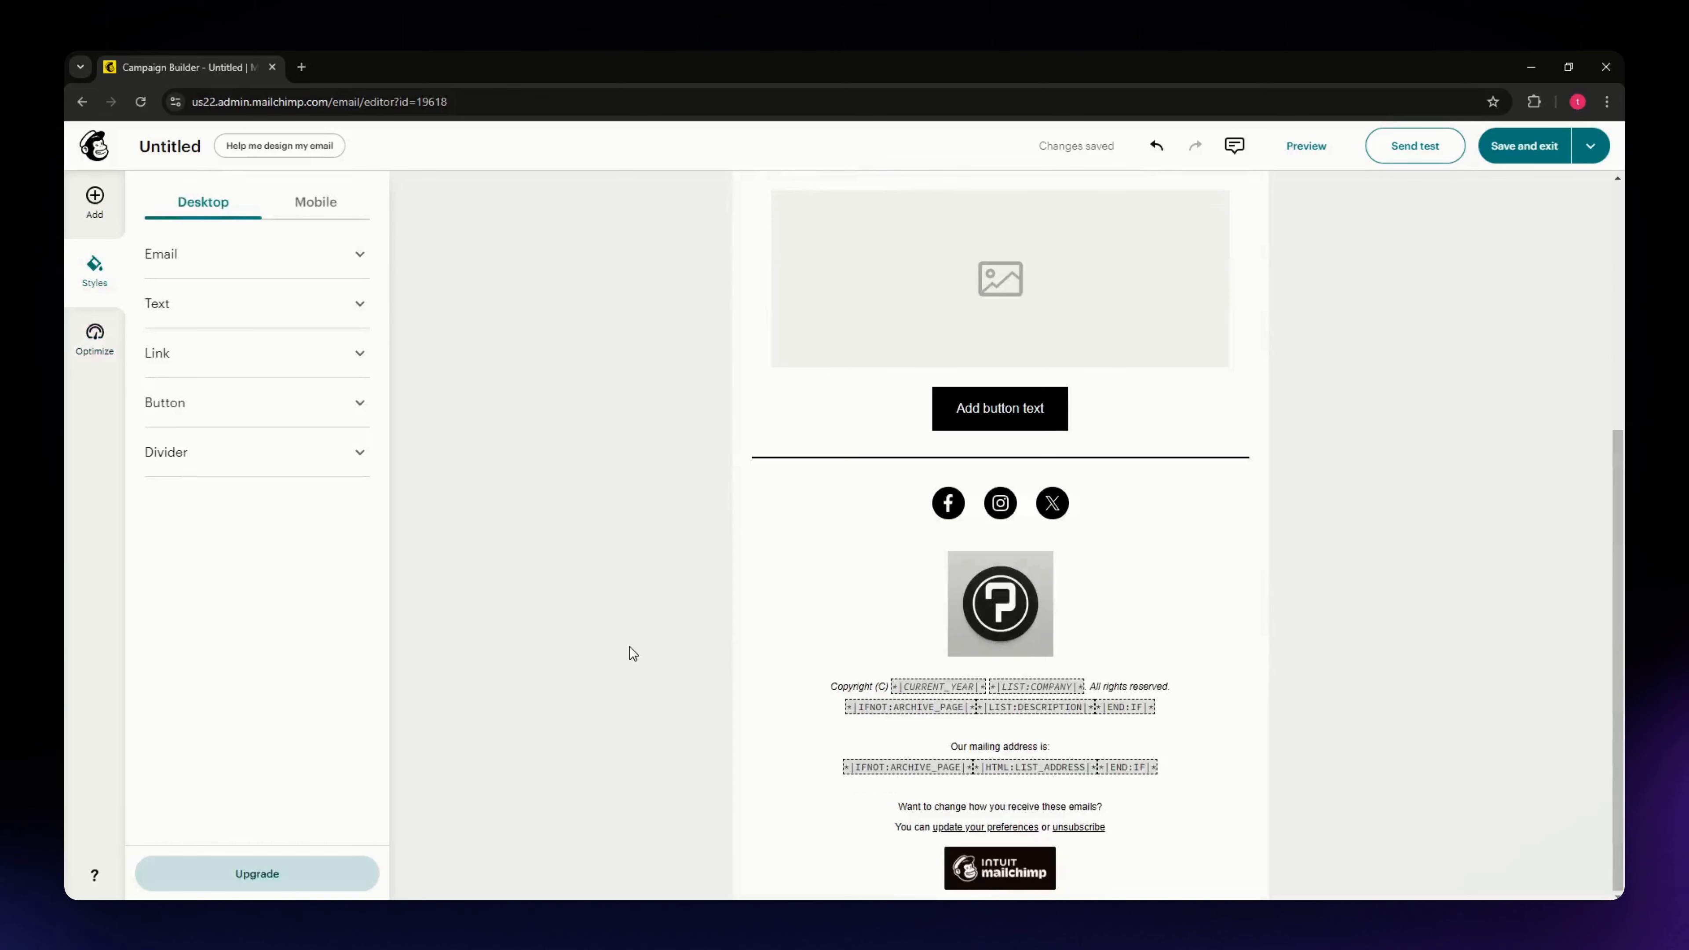
pyautogui.scroll(5, 633, 650)
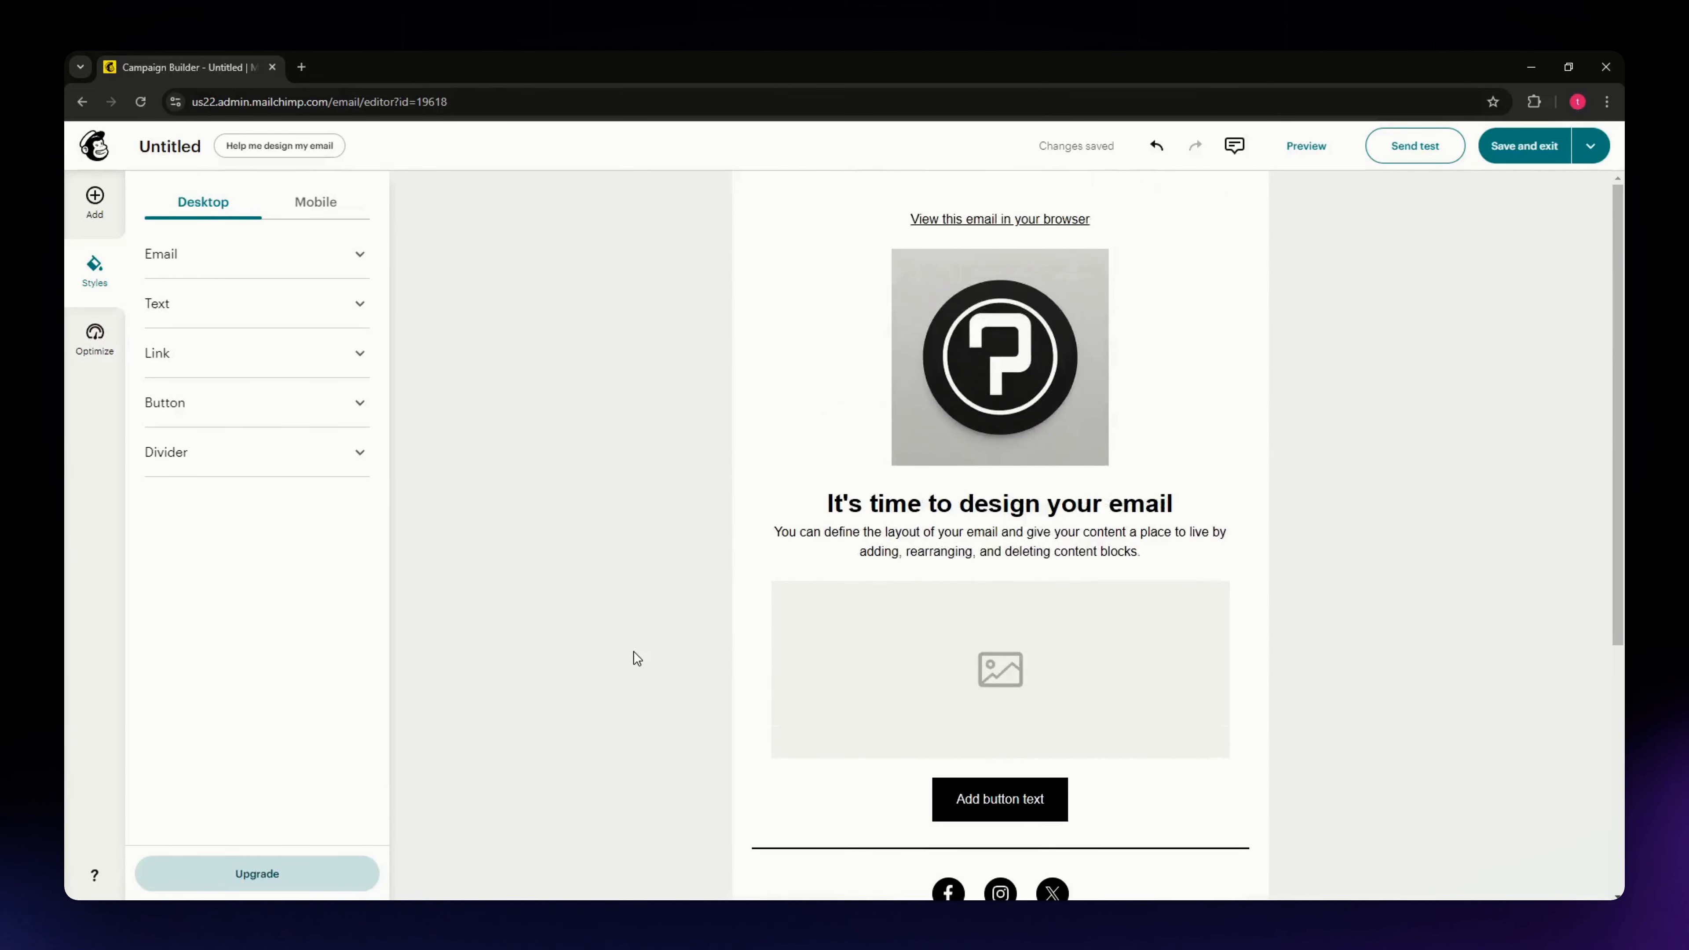
pyautogui.scroll(-5, 633, 651)
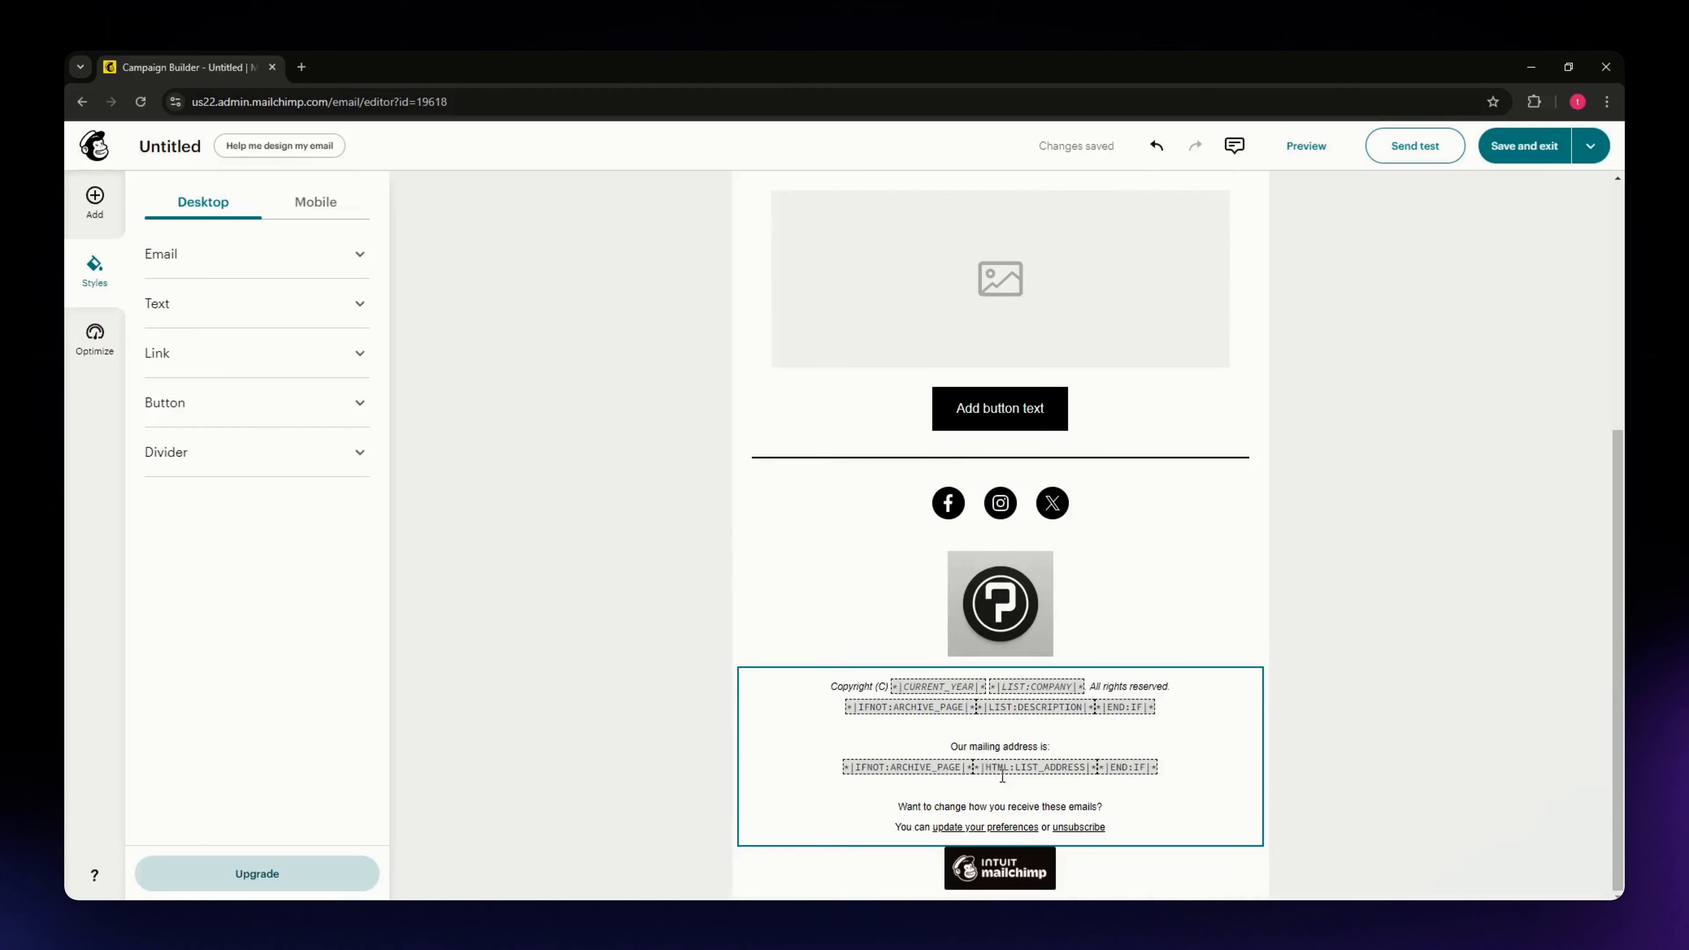
pyautogui.scroll(5, 1242, 777)
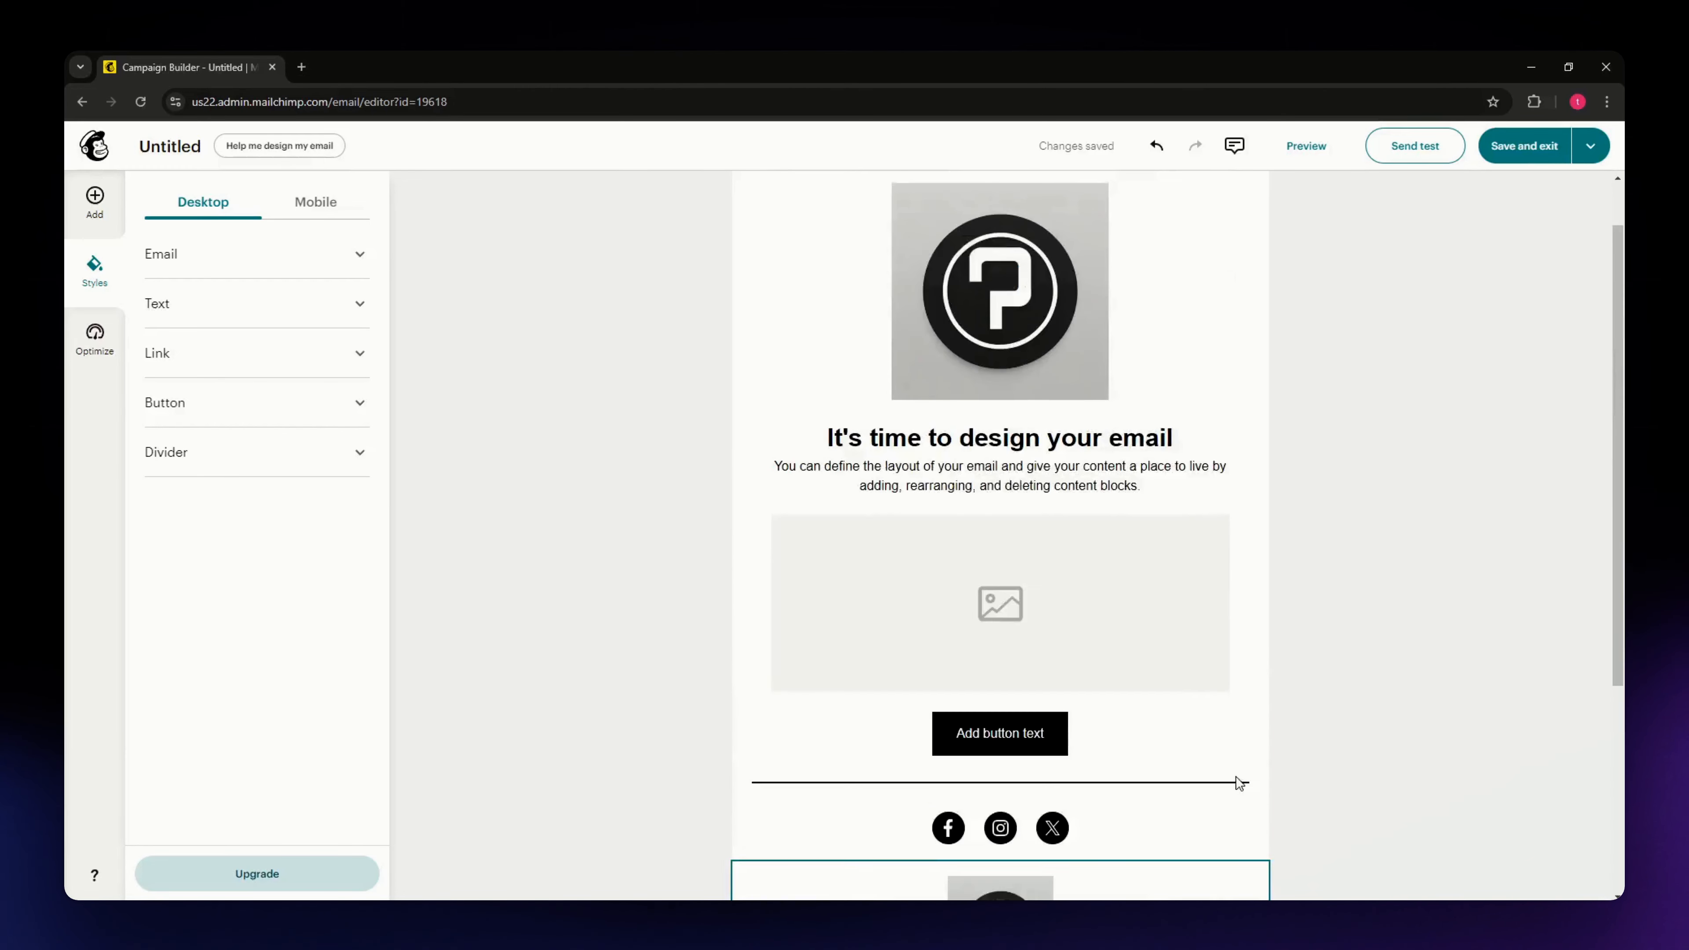
pyautogui.scroll(-1, 572, 592)
pyautogui.scroll(-5, 562, 585)
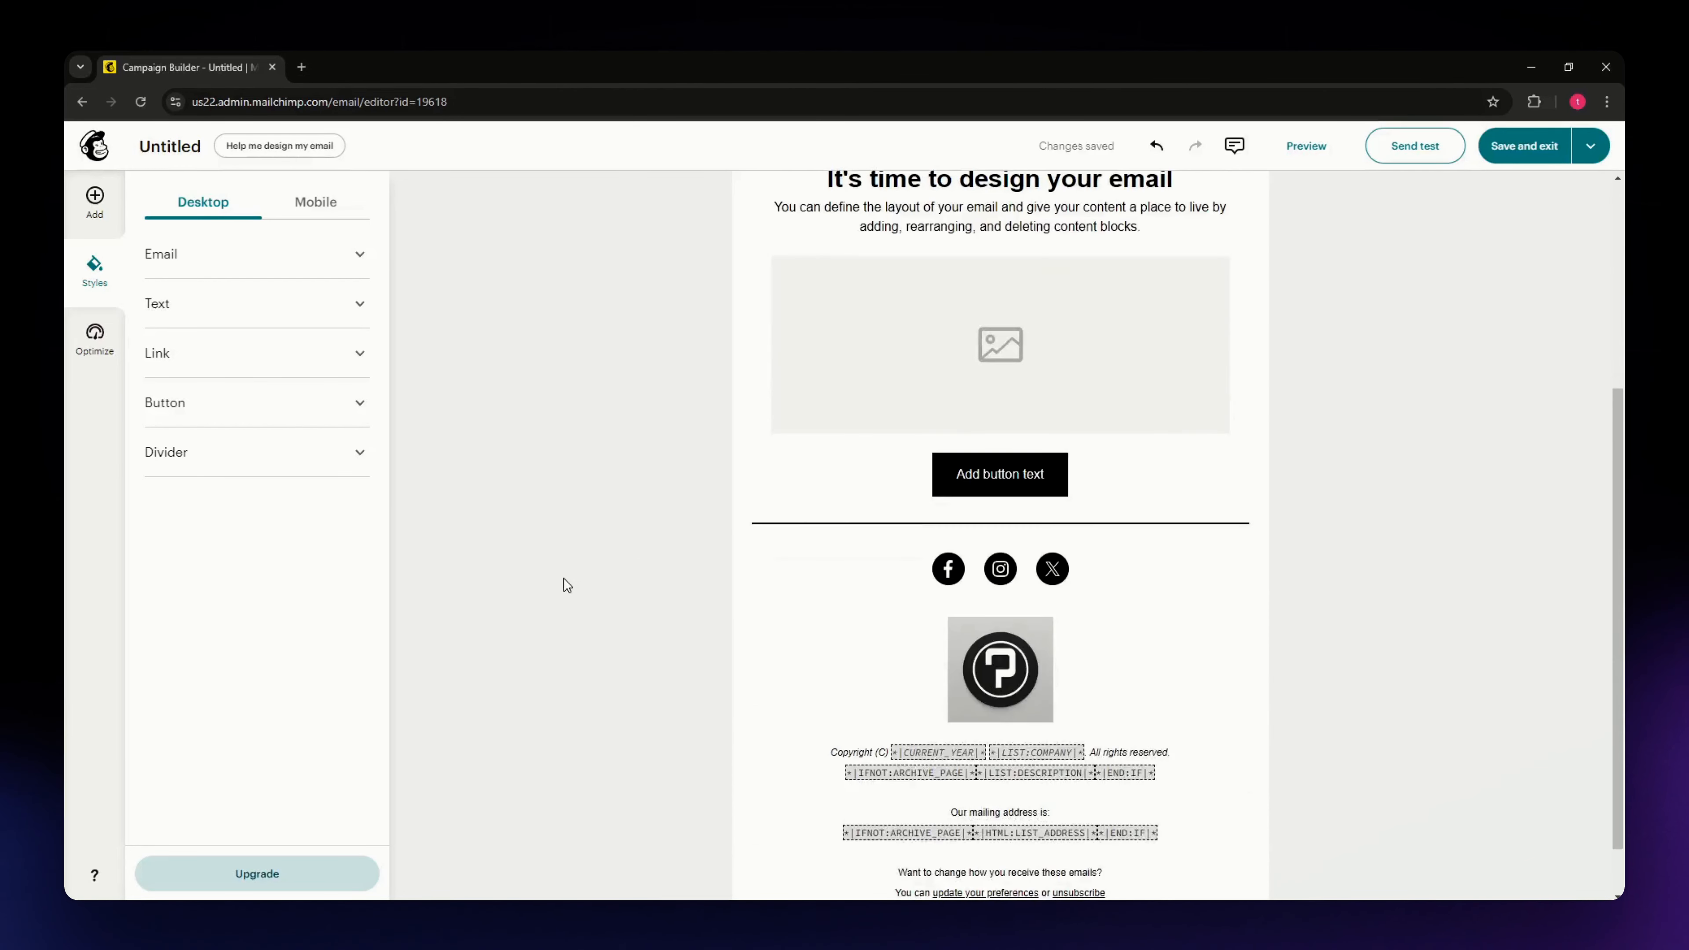
pyautogui.scroll(6, 586, 564)
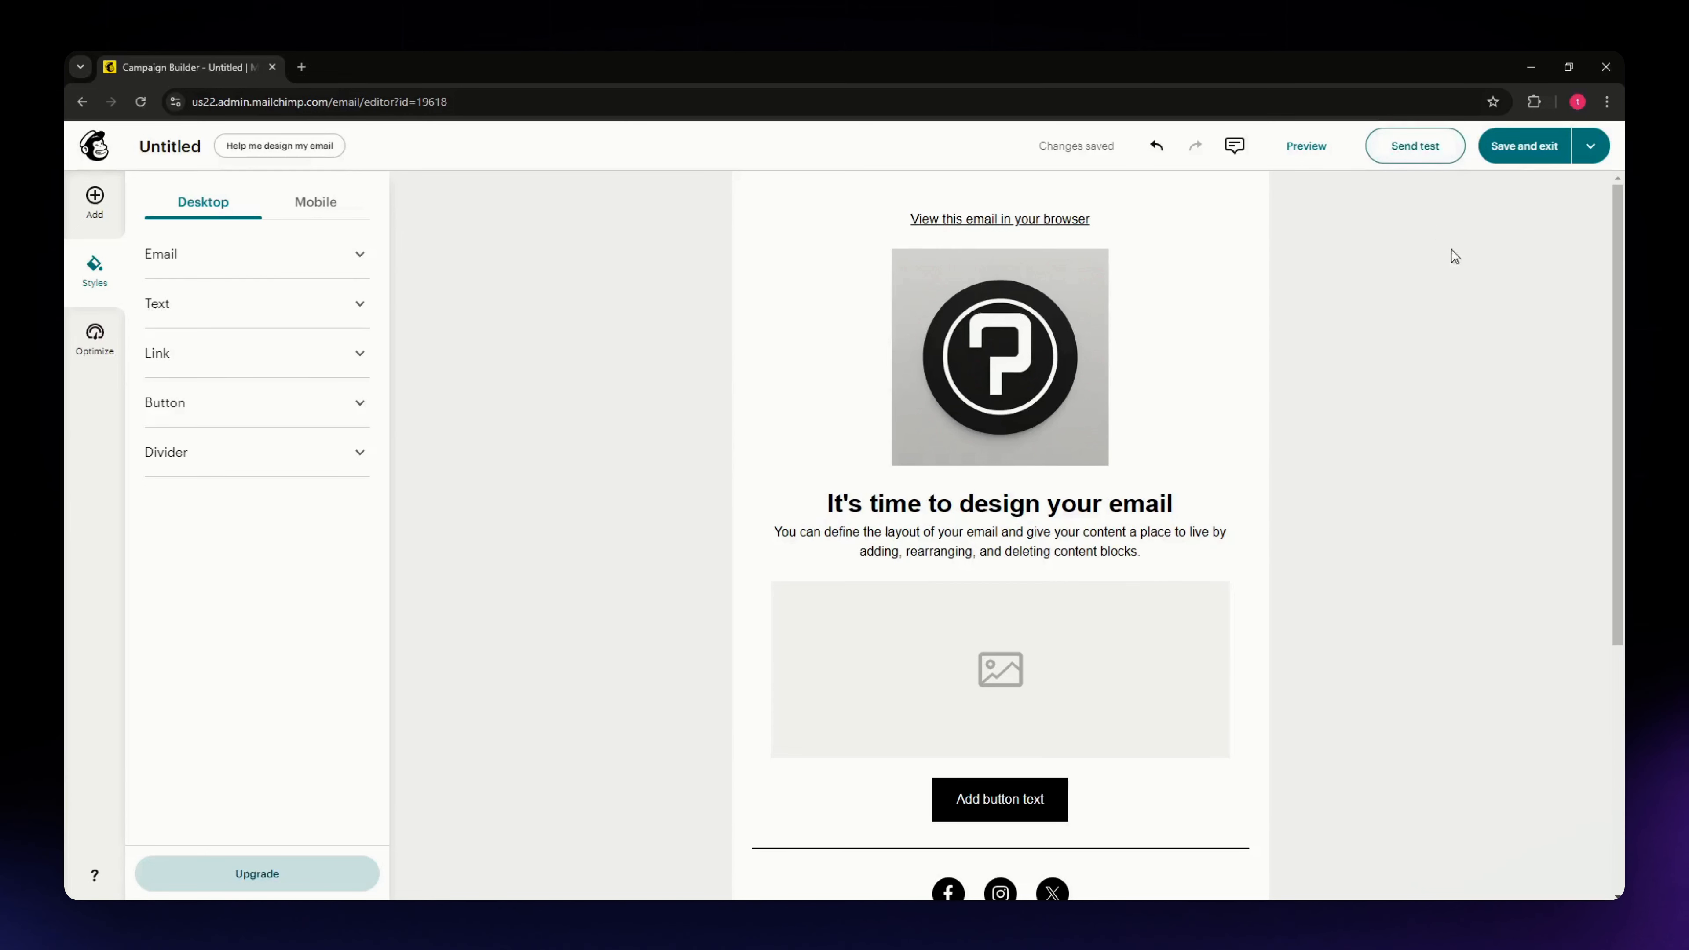
pyautogui.click(1595, 150)
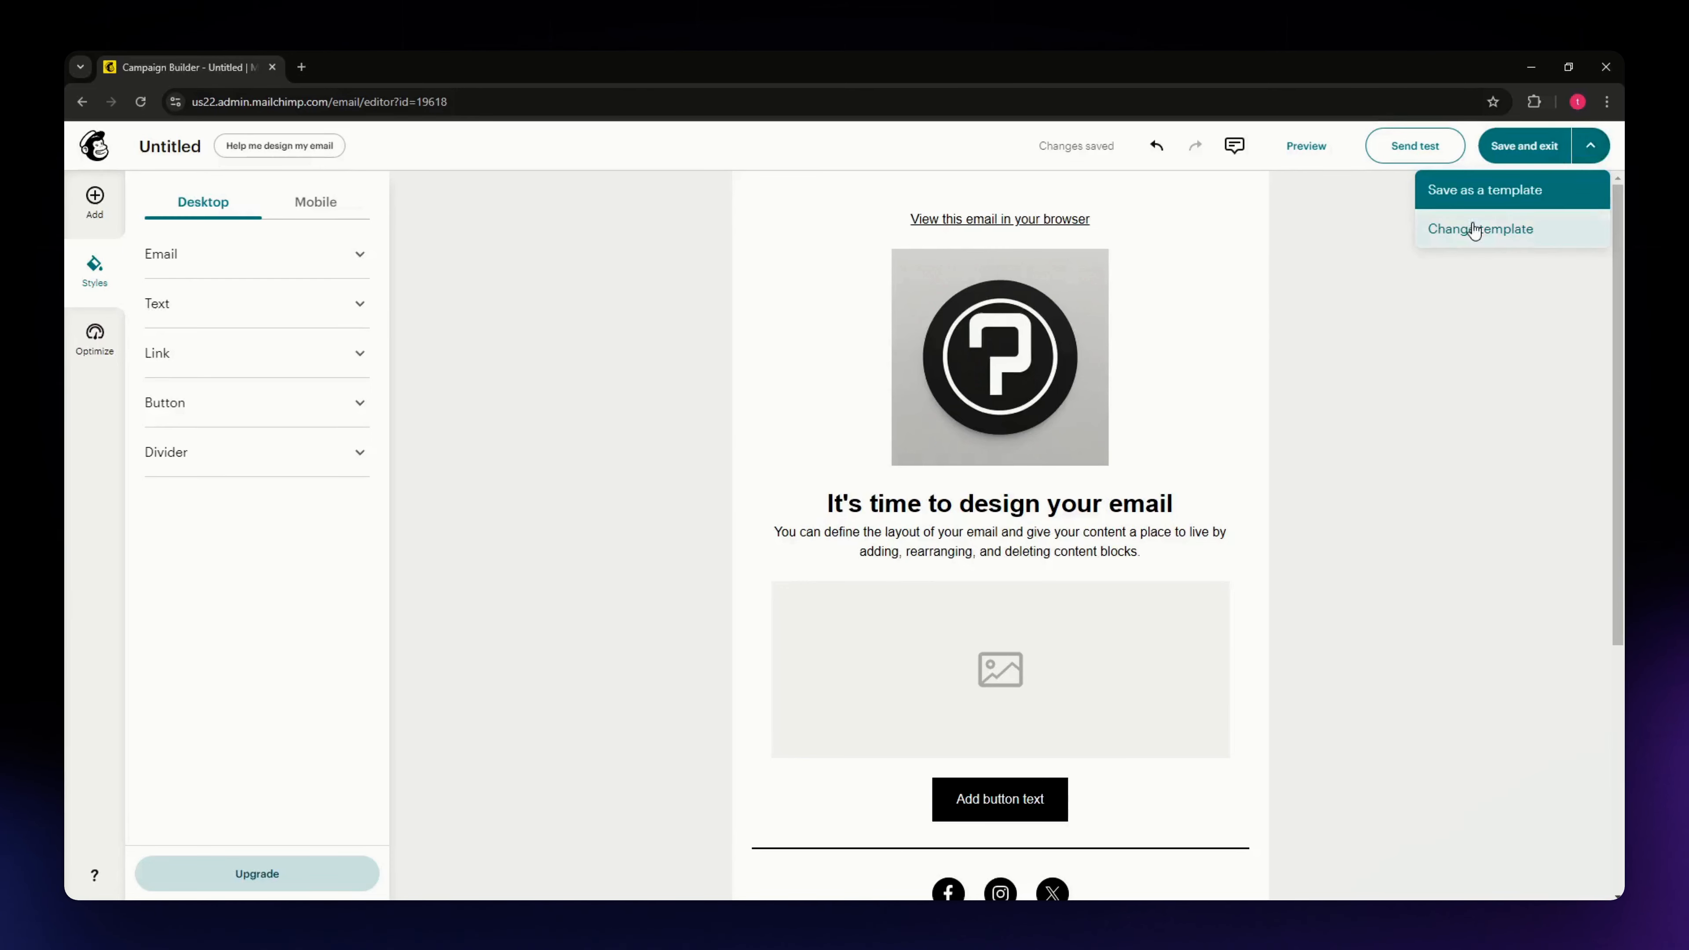
pyautogui.click(1423, 196)
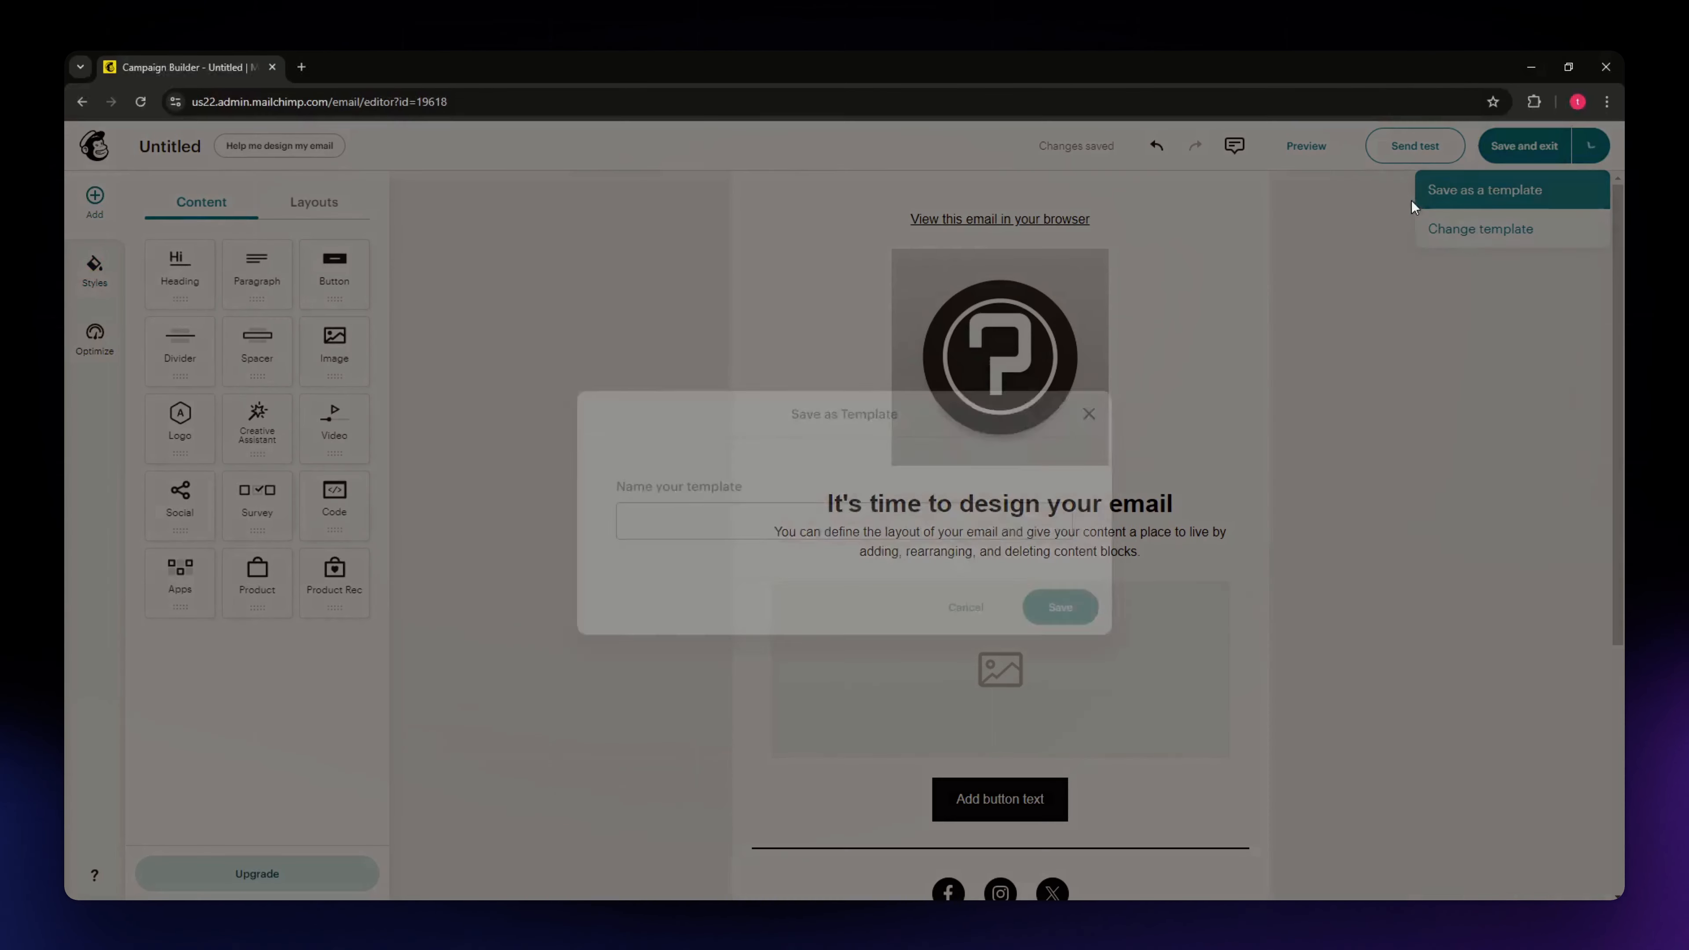
pyautogui.click(1129, 399)
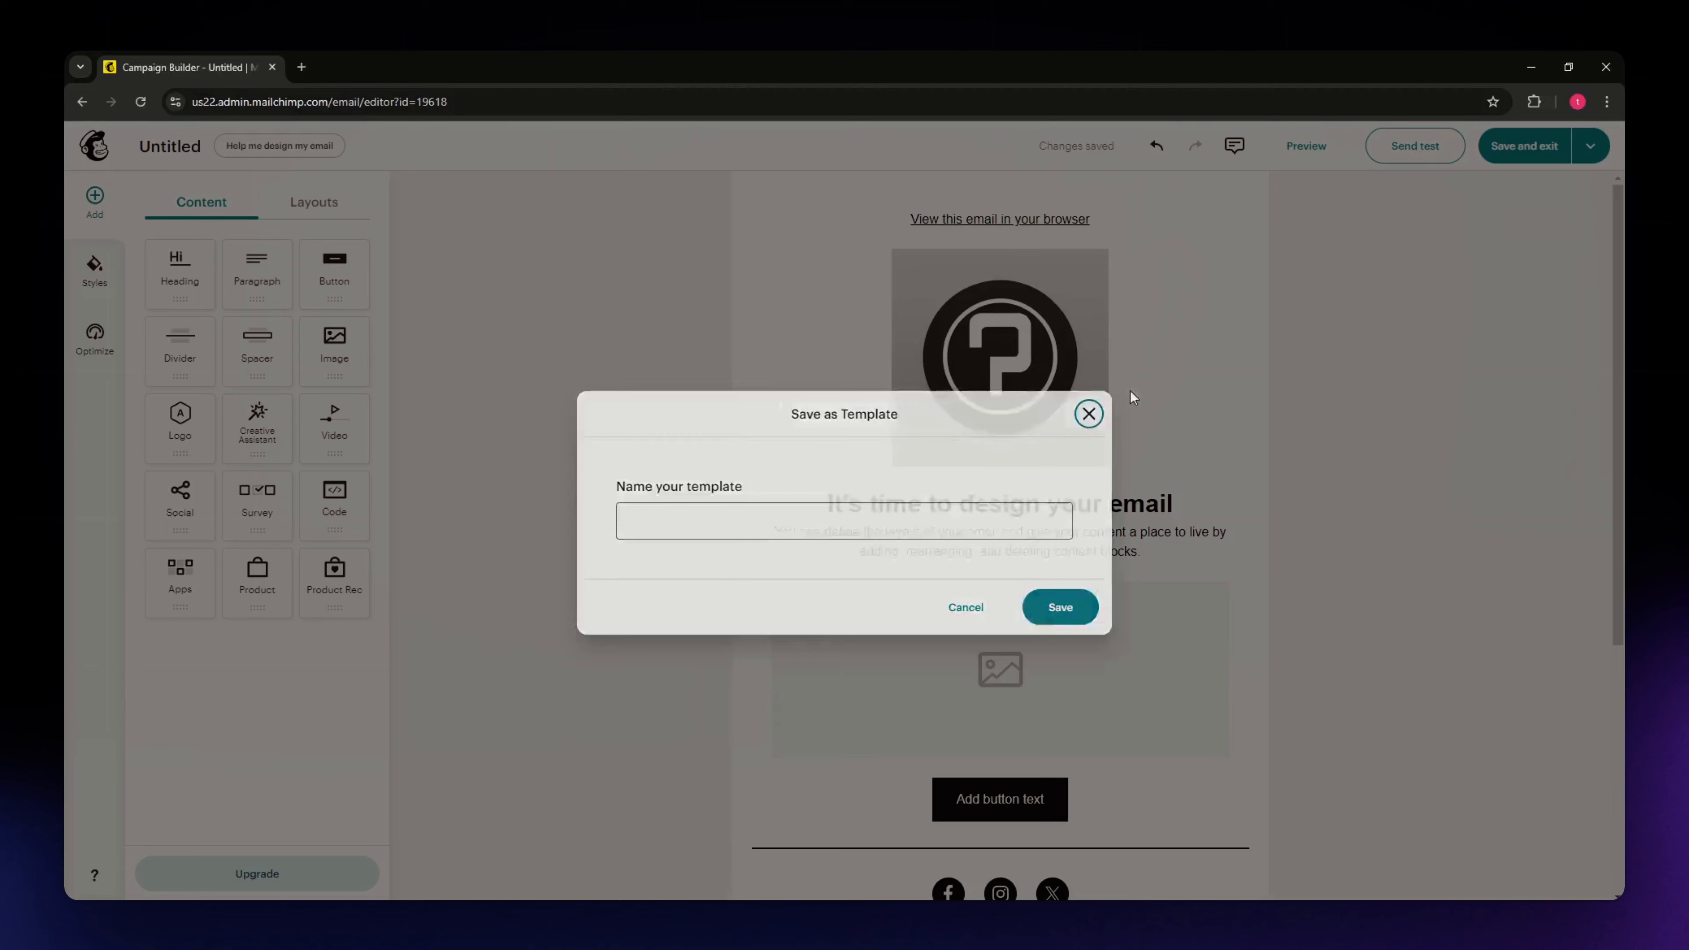
# Save the email design and exit the email editor.
pyautogui.click(1516, 147)
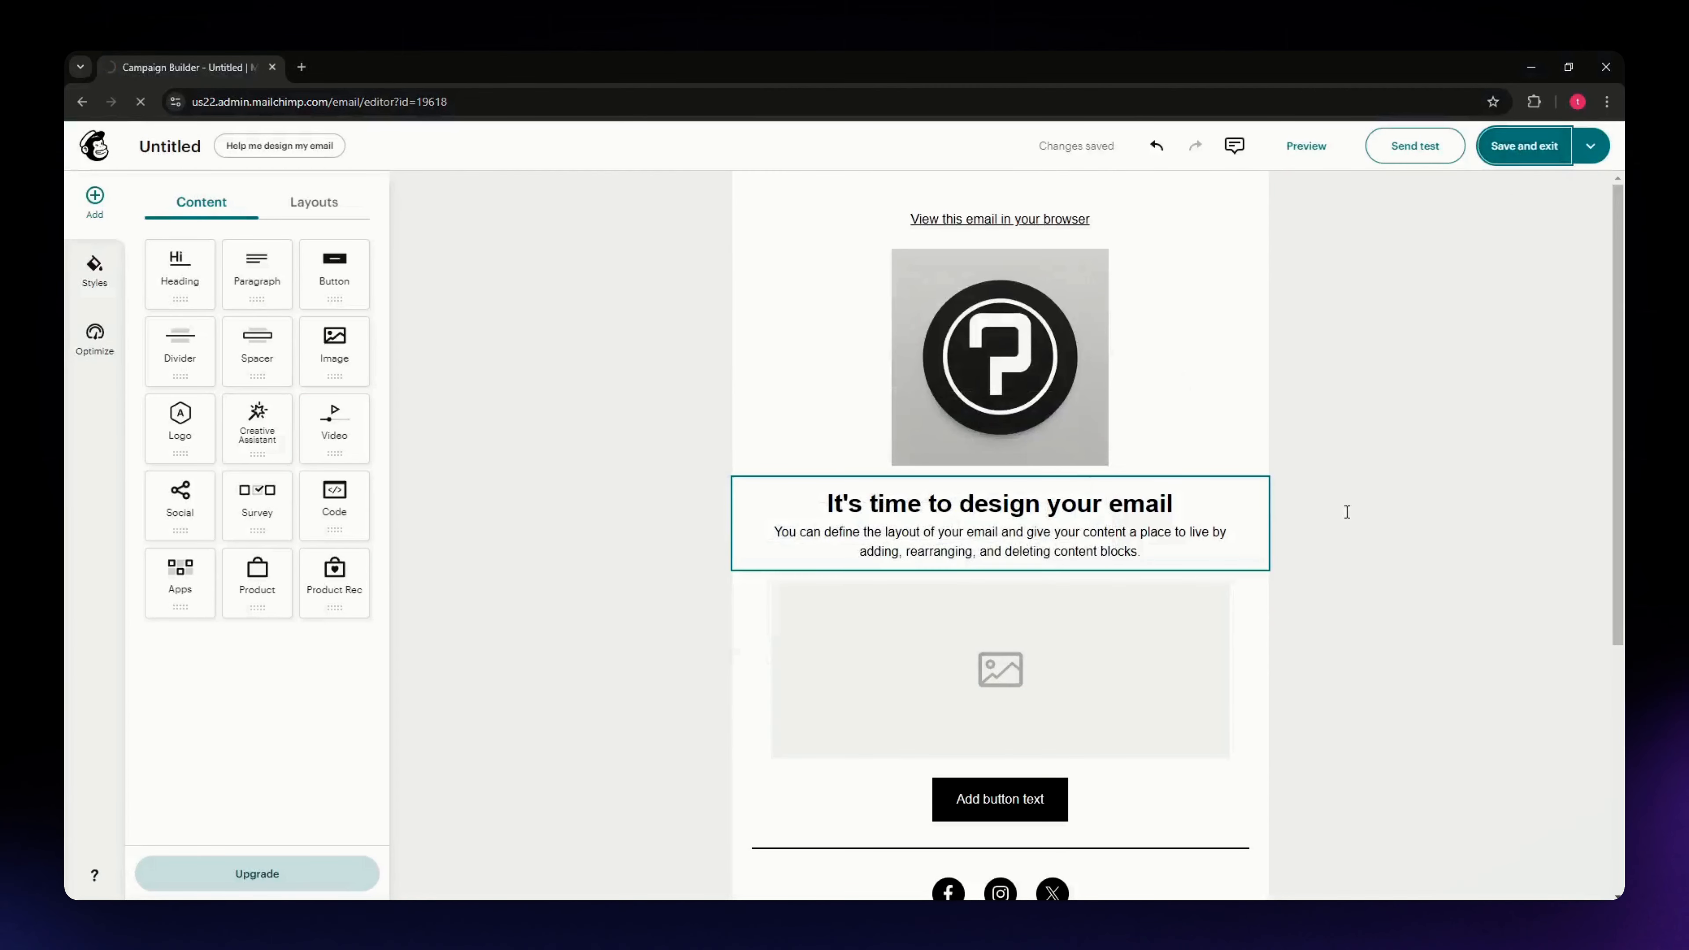